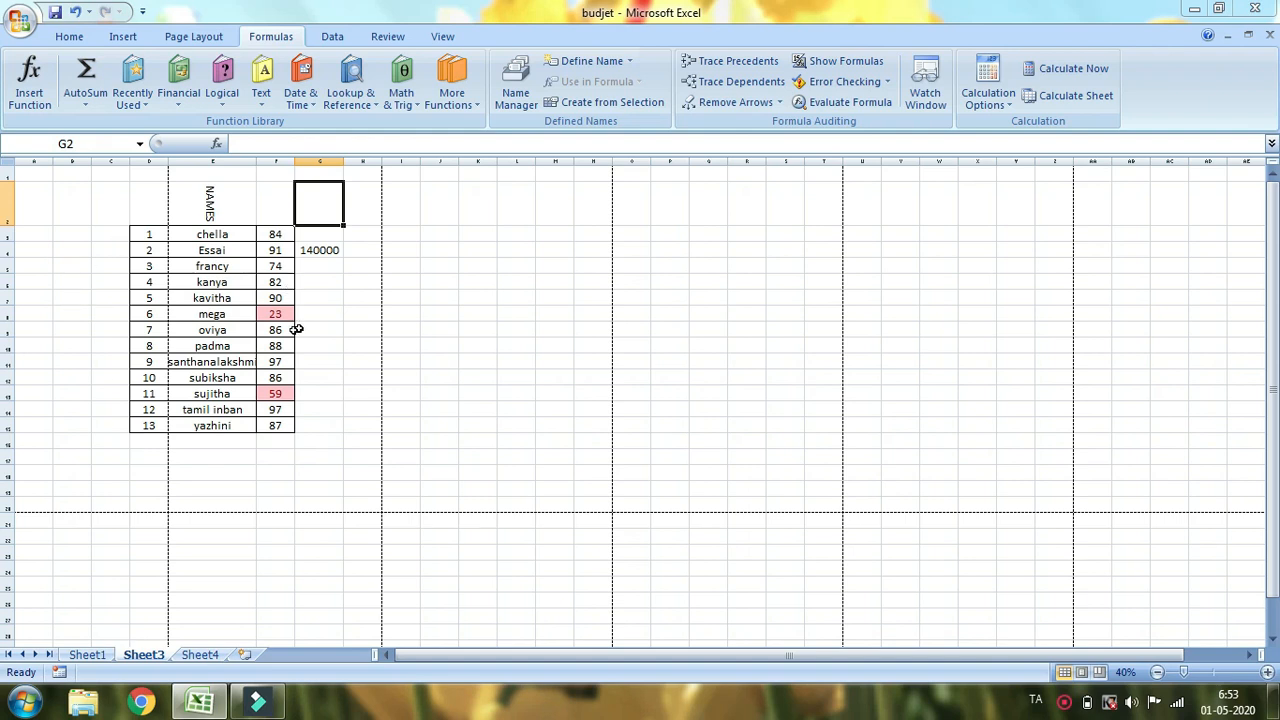
# - Check both pages of Sheet3 in Print Preview, then close the preview
pyautogui.click(20, 22)
pyautogui.moveTo(100, 240)
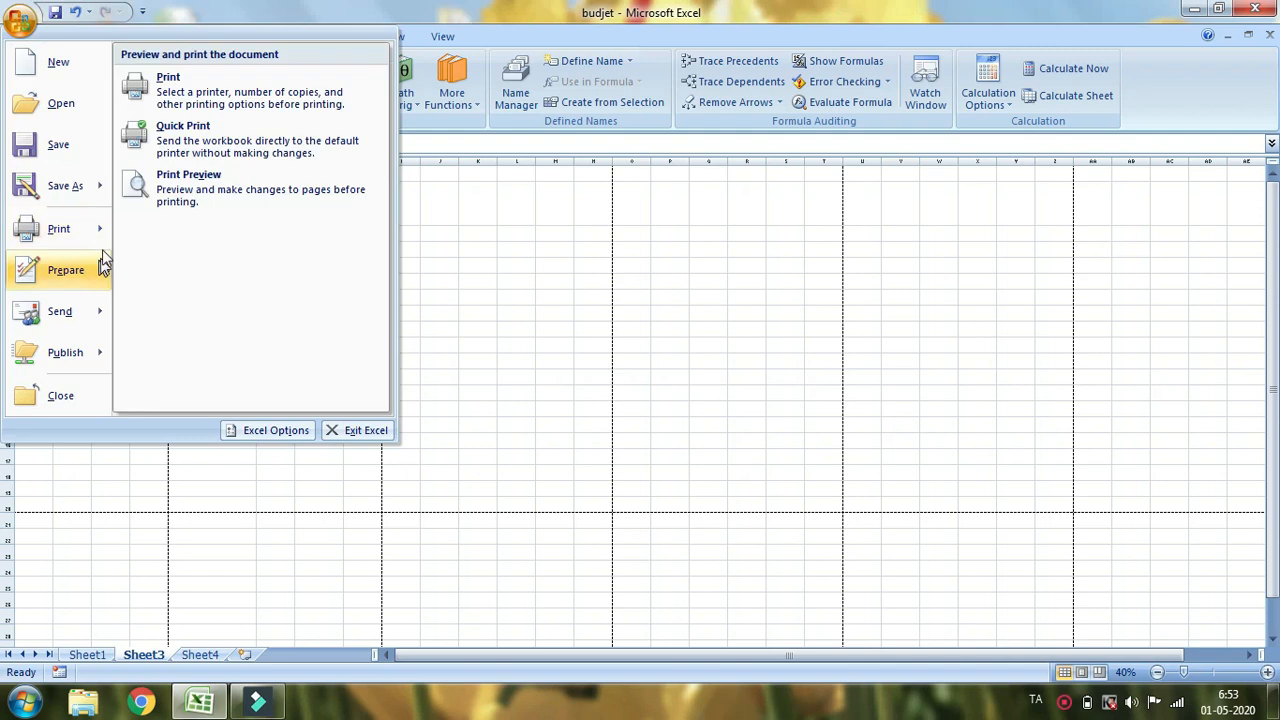
pyautogui.click(197, 205)
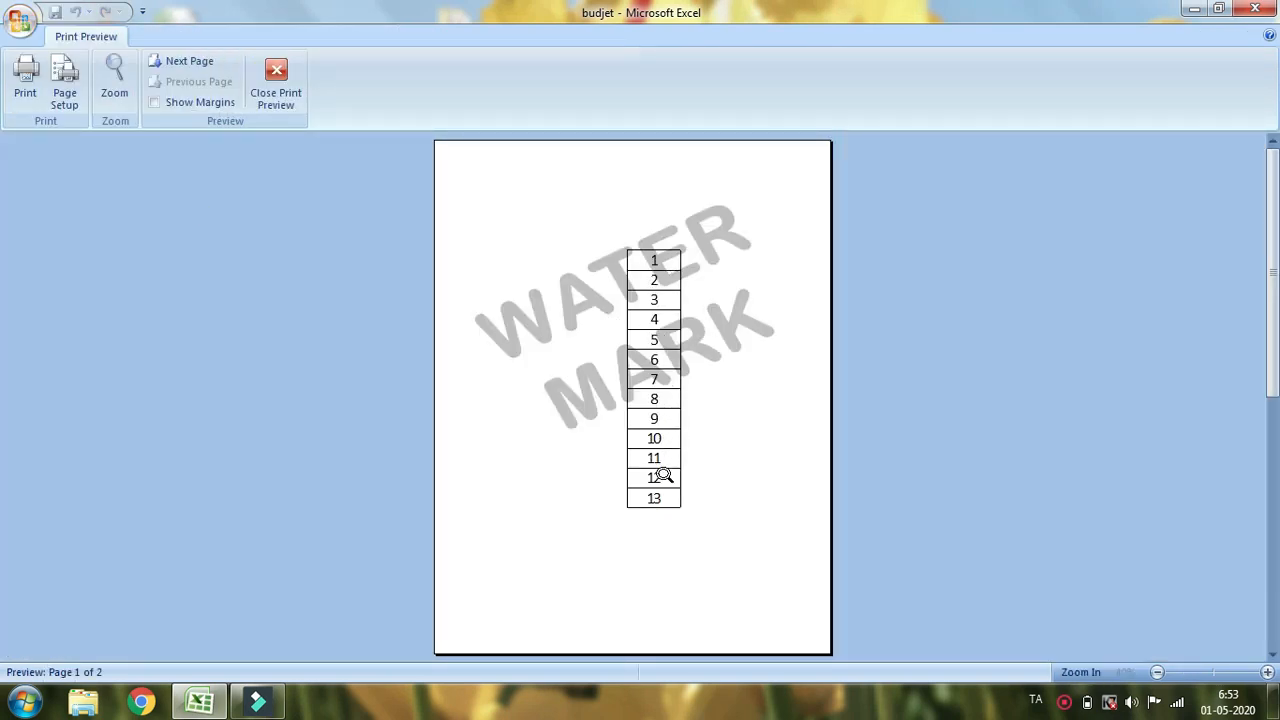
pyautogui.scroll(-1, 665, 497)
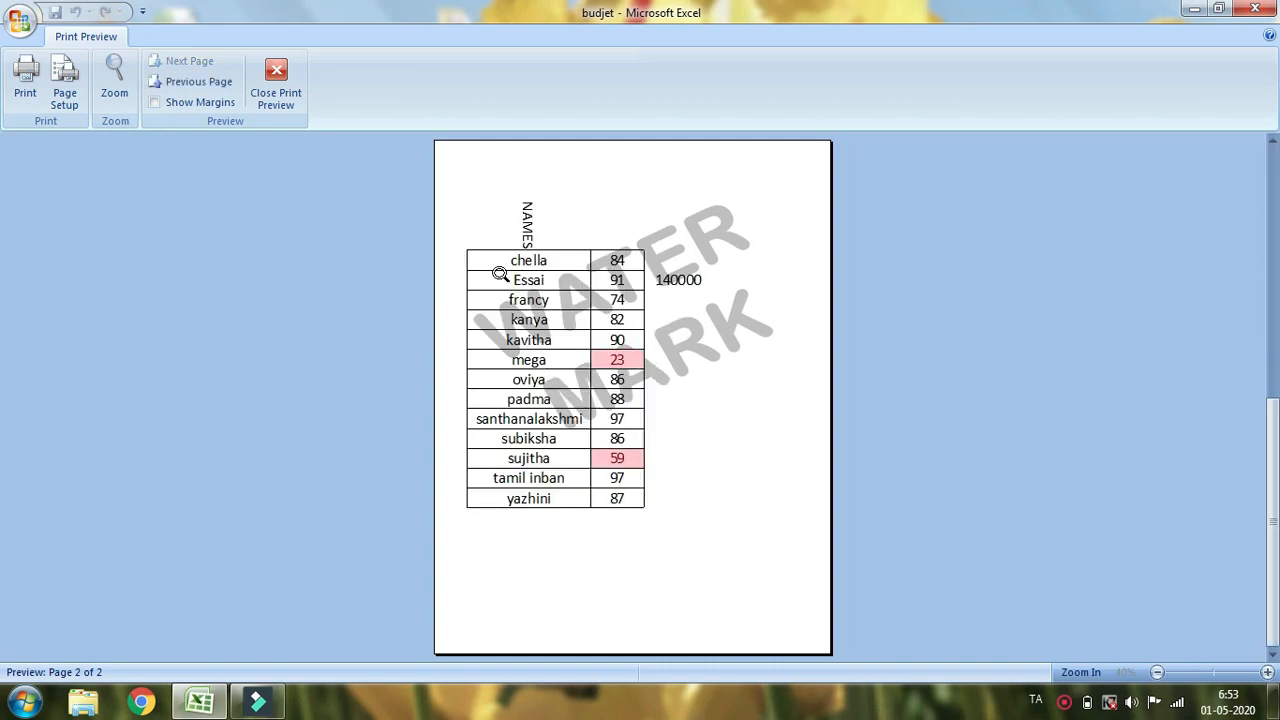
pyautogui.click(276, 85)
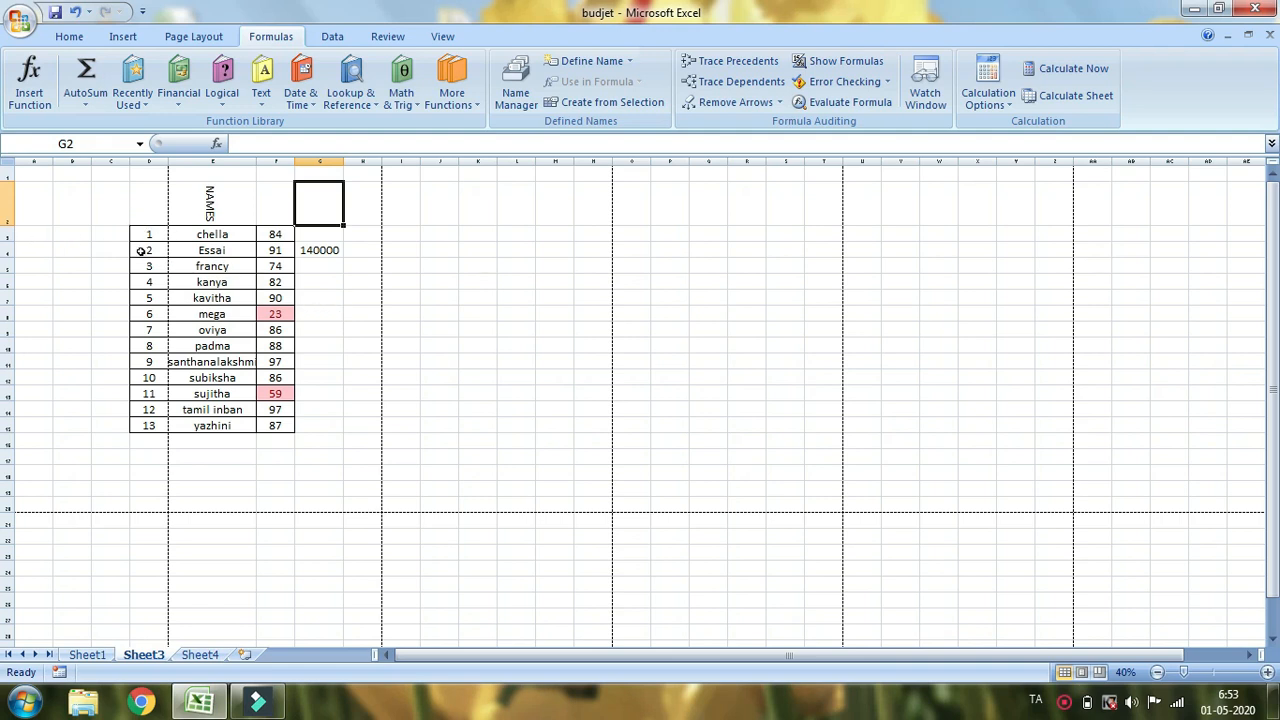
# - Delete the three empty columns A to C in front of the marks table
pyautogui.moveTo(33, 161); pyautogui.dragTo(112, 161)
pyautogui.click(69, 36)
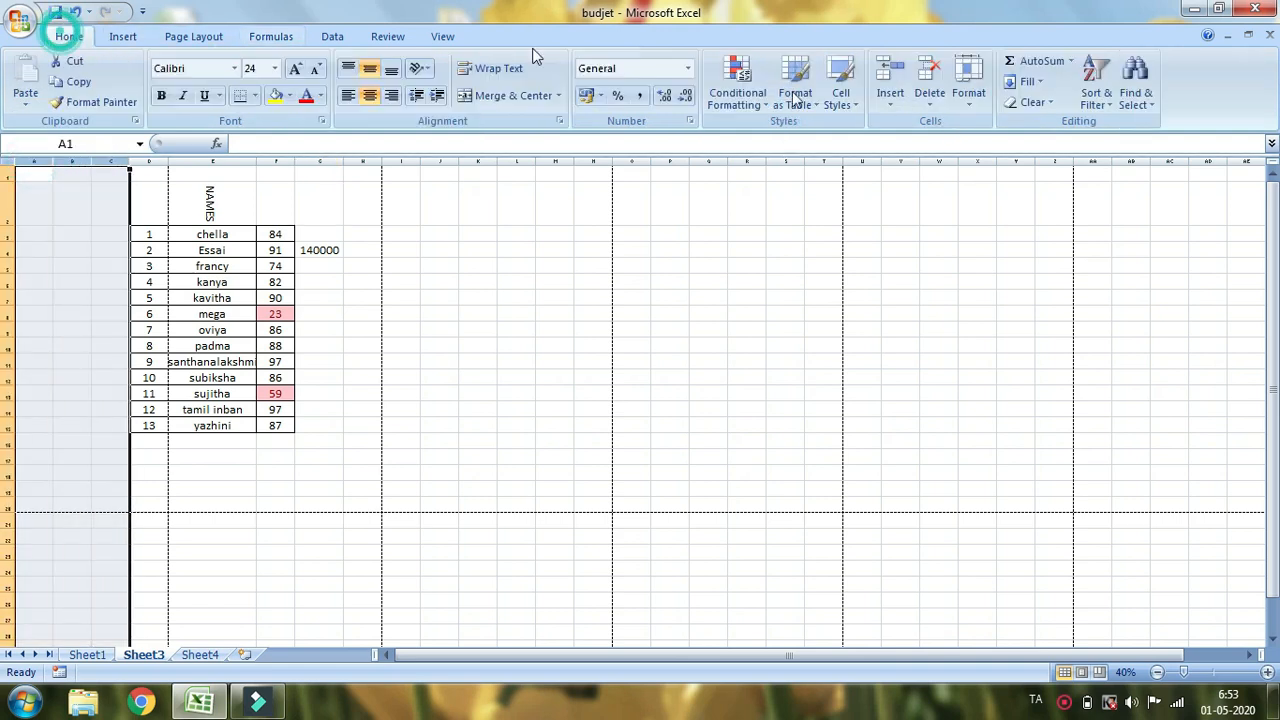
pyautogui.click(925, 80)
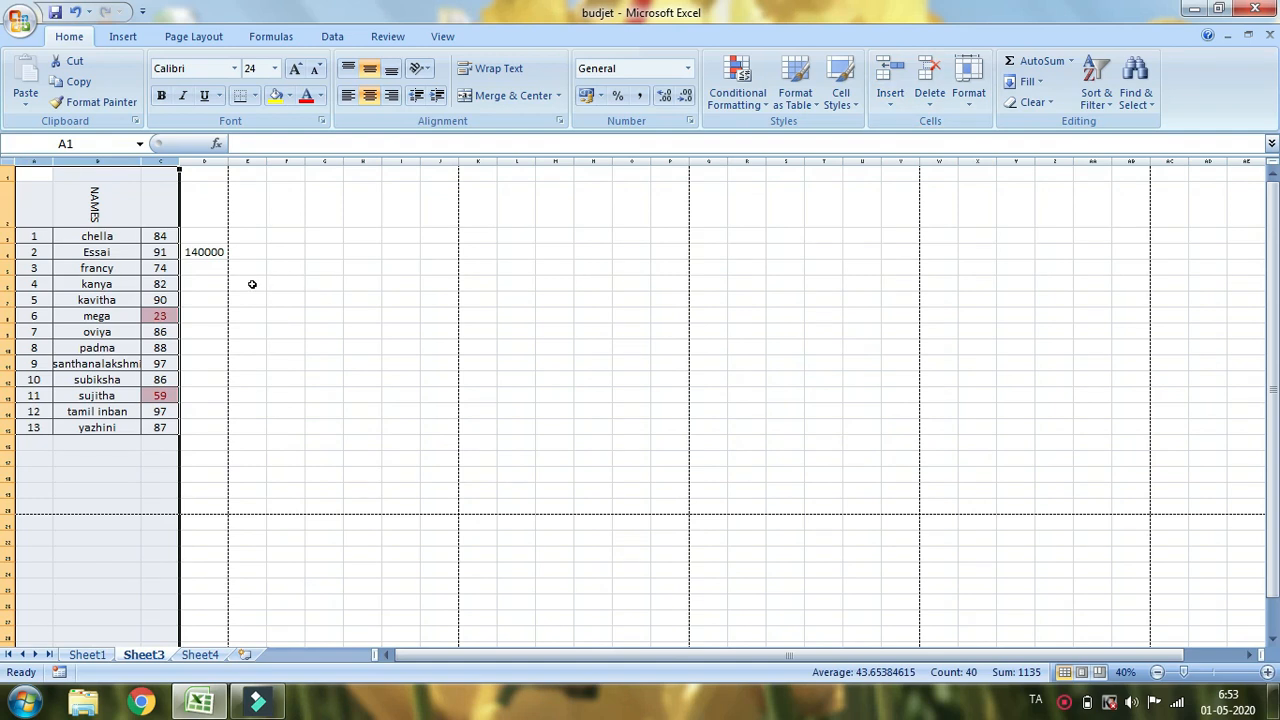
pyautogui.click(347, 366)
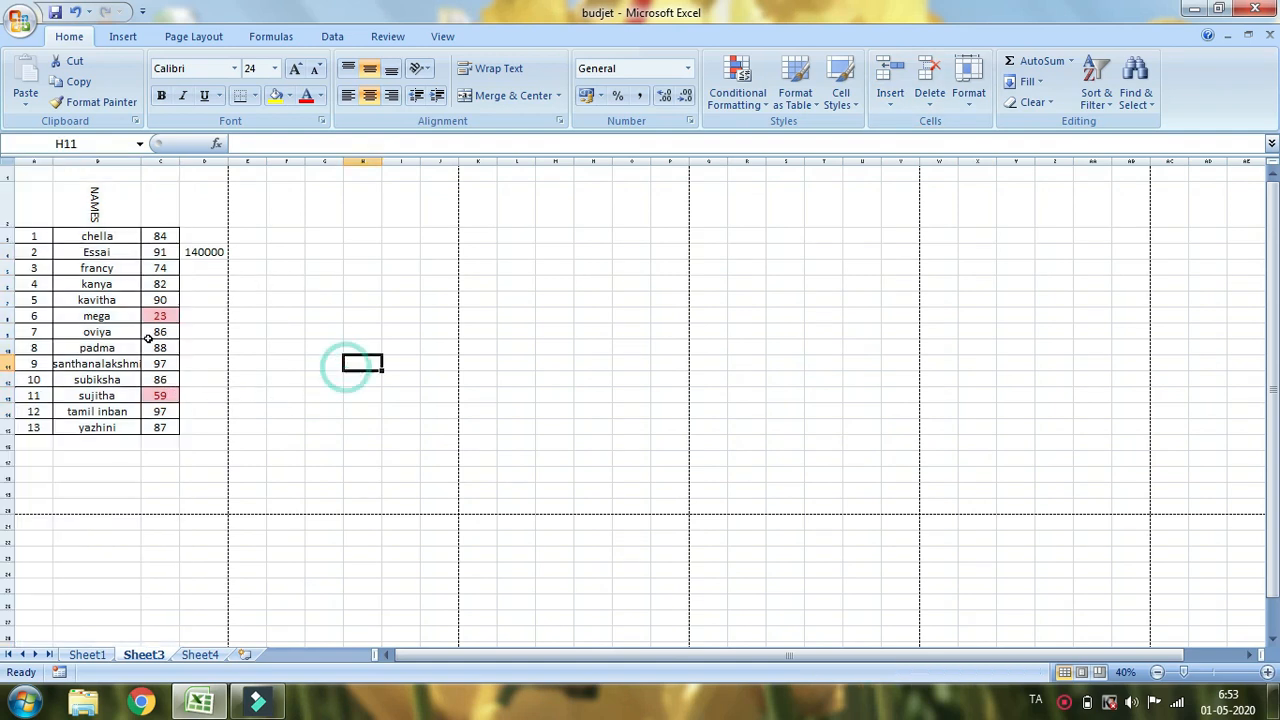
# - Preview the printout of Sheet3 again with the shifted table and return to the worksheet
pyautogui.click(21, 22)
pyautogui.click(100, 229)
pyautogui.click(200, 200)
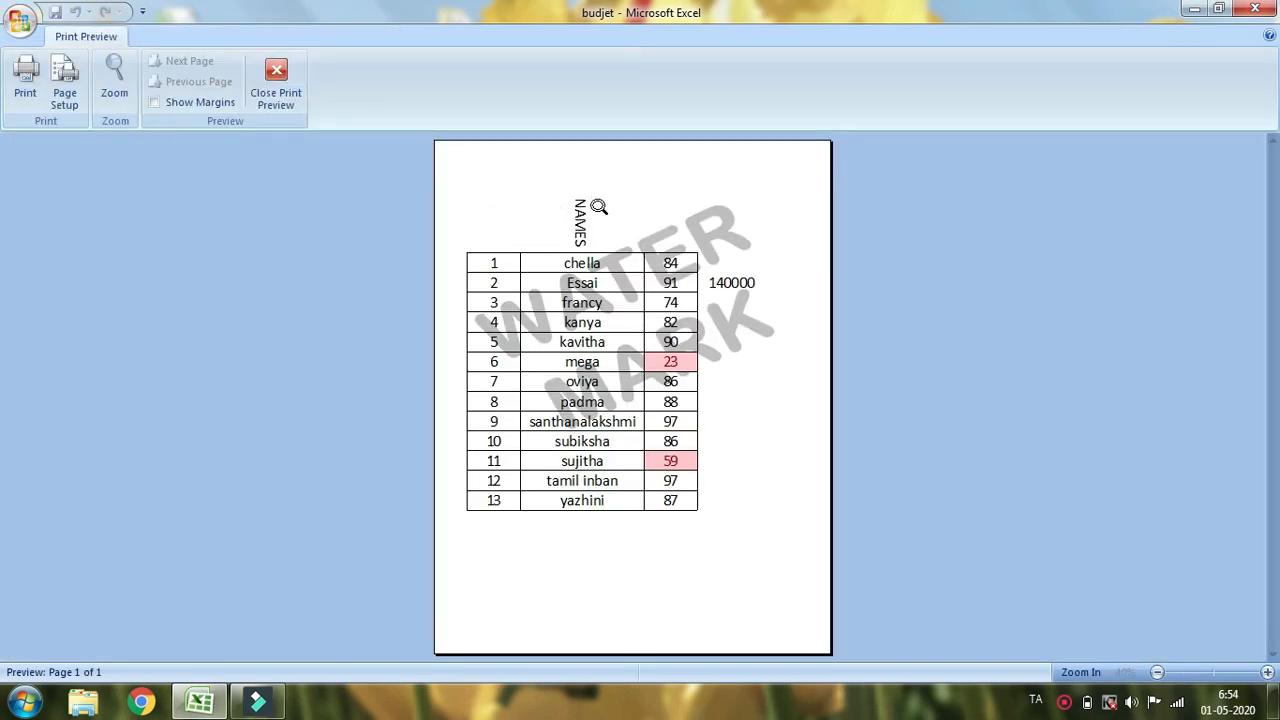
pyautogui.click(276, 84)
# - Clear the stray 140000 value in cell D4 beside the marks table
pyautogui.click(210, 266)
pyautogui.click(205, 252)
pyautogui.press('Delete')
# - Apply All Borders to the NAMES header cell B2
pyautogui.click(100, 203)
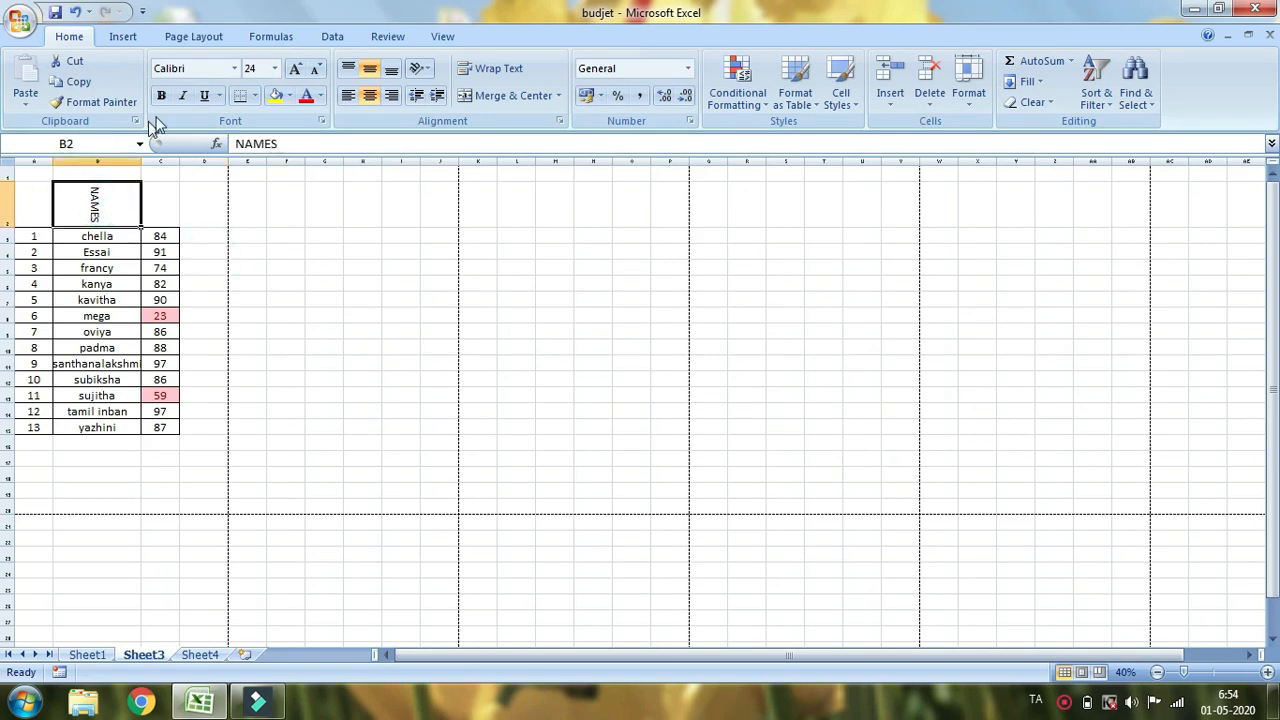
pyautogui.click(254, 95)
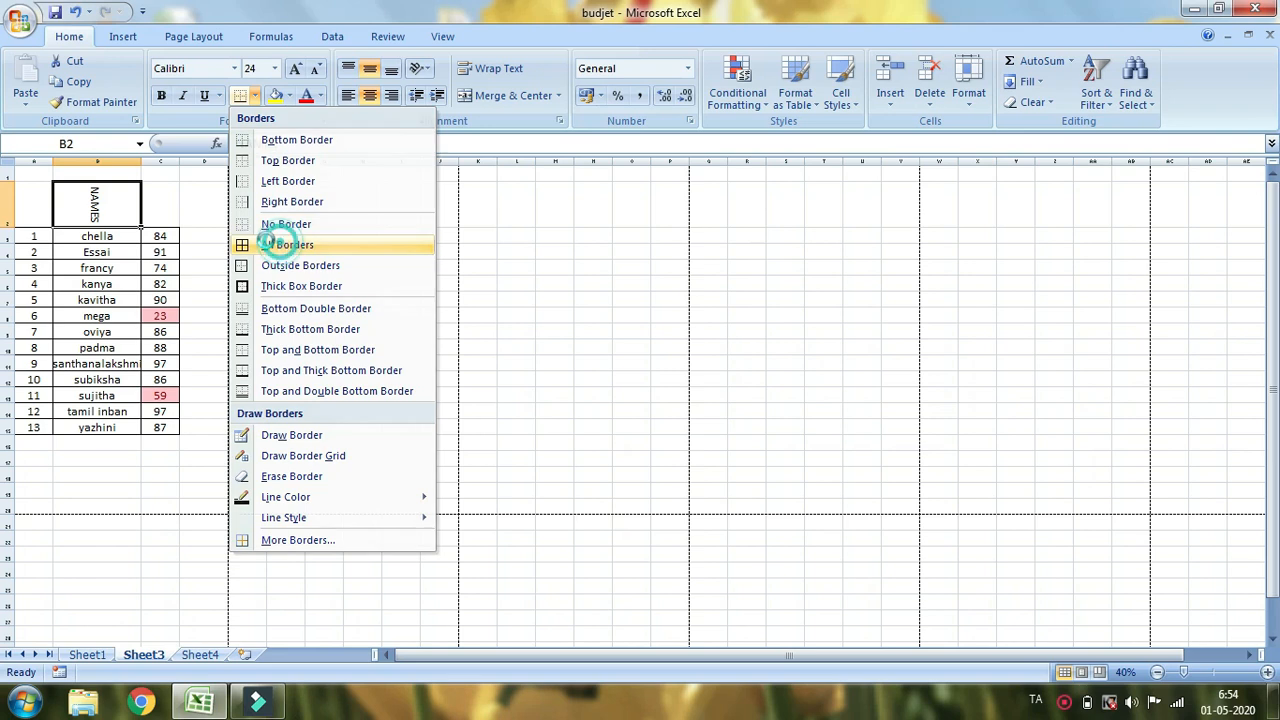
pyautogui.click(275, 245)
pyautogui.click(297, 251)
# - Enter the headers SLONO in A2 and MARKS in C2, and apply all borders to the header row A2:C2
pyautogui.click(33, 201)
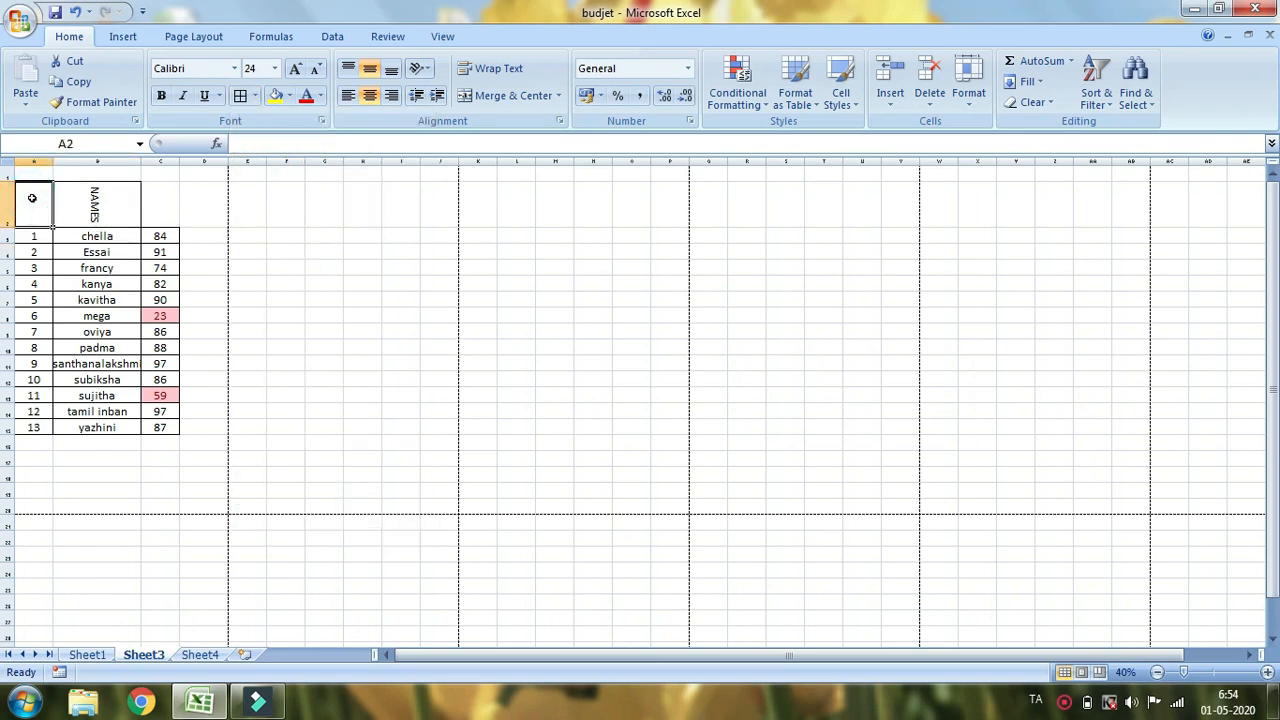
pyautogui.write('SLONO')
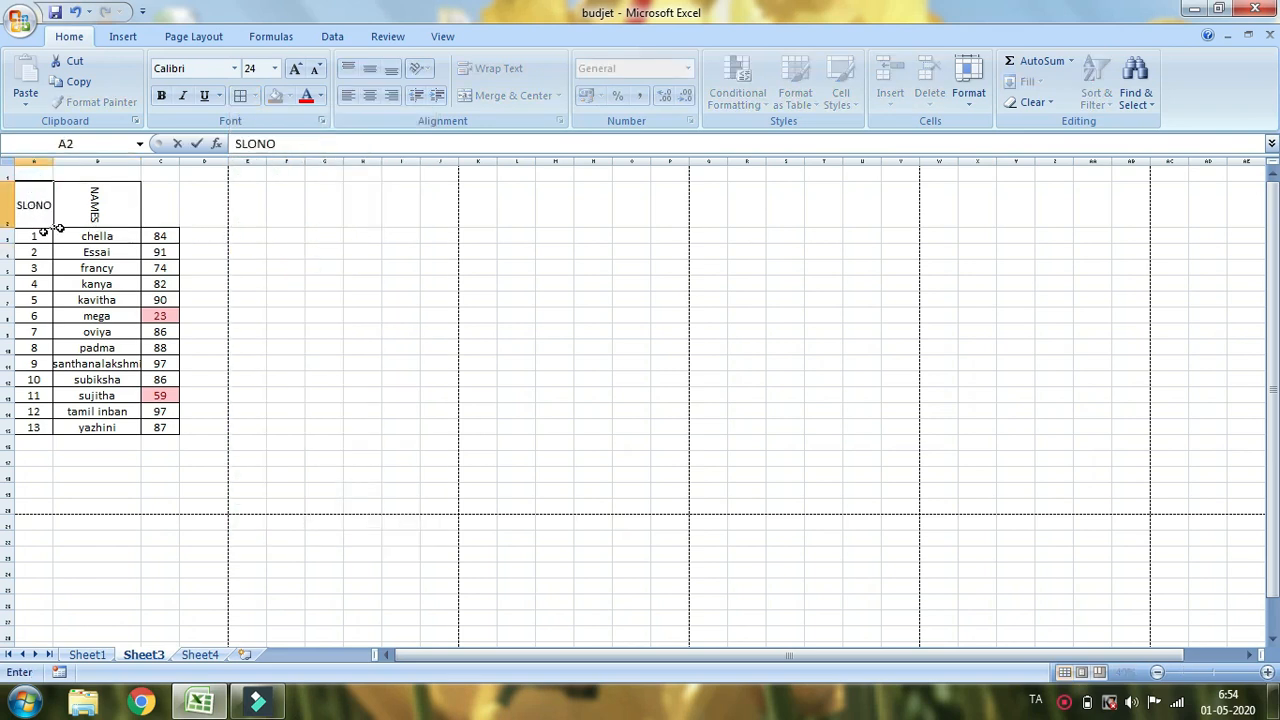
pyautogui.click(157, 206)
pyautogui.write('MARKS')
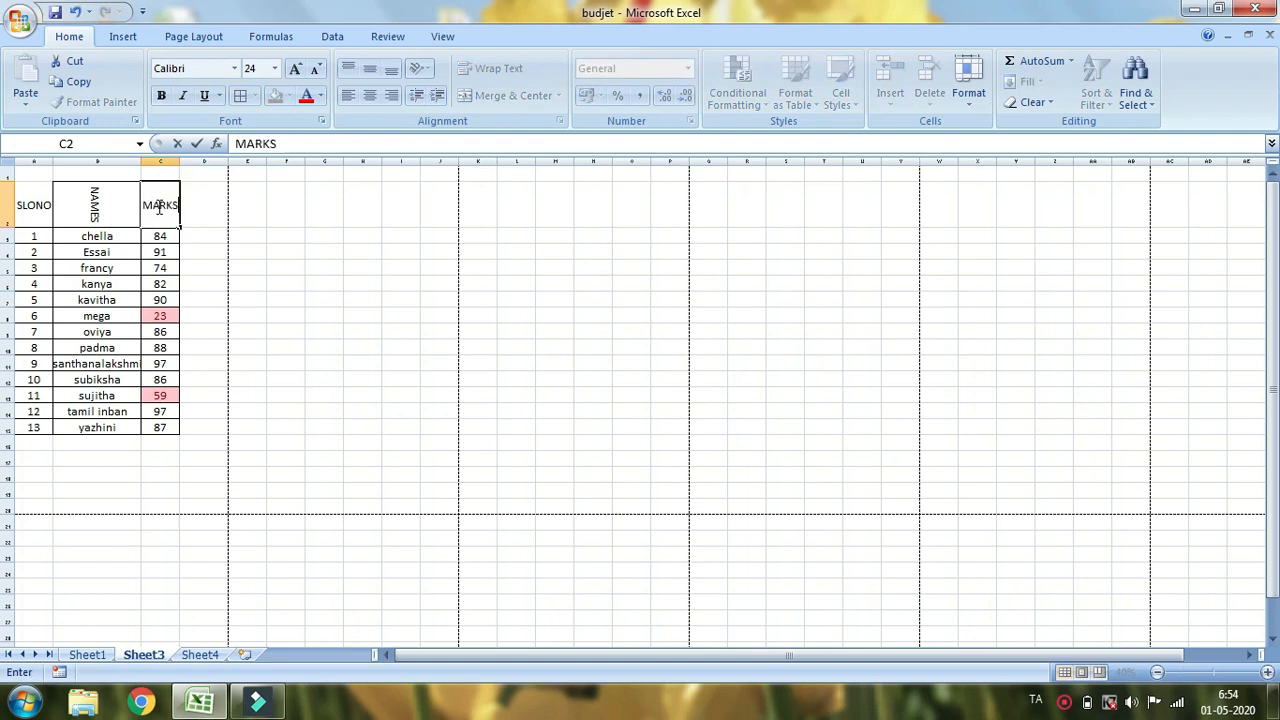
pyautogui.click(380, 276)
pyautogui.moveTo(33, 200); pyautogui.dragTo(143, 193)
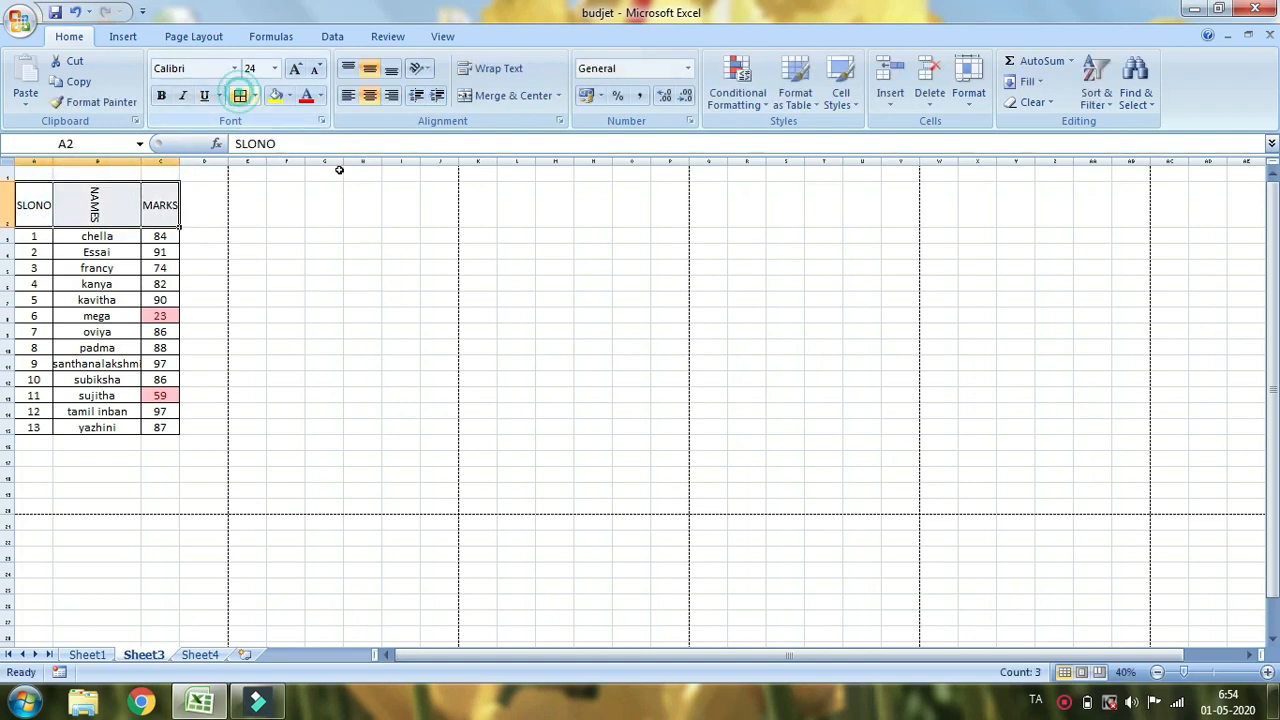
pyautogui.click(392, 215)
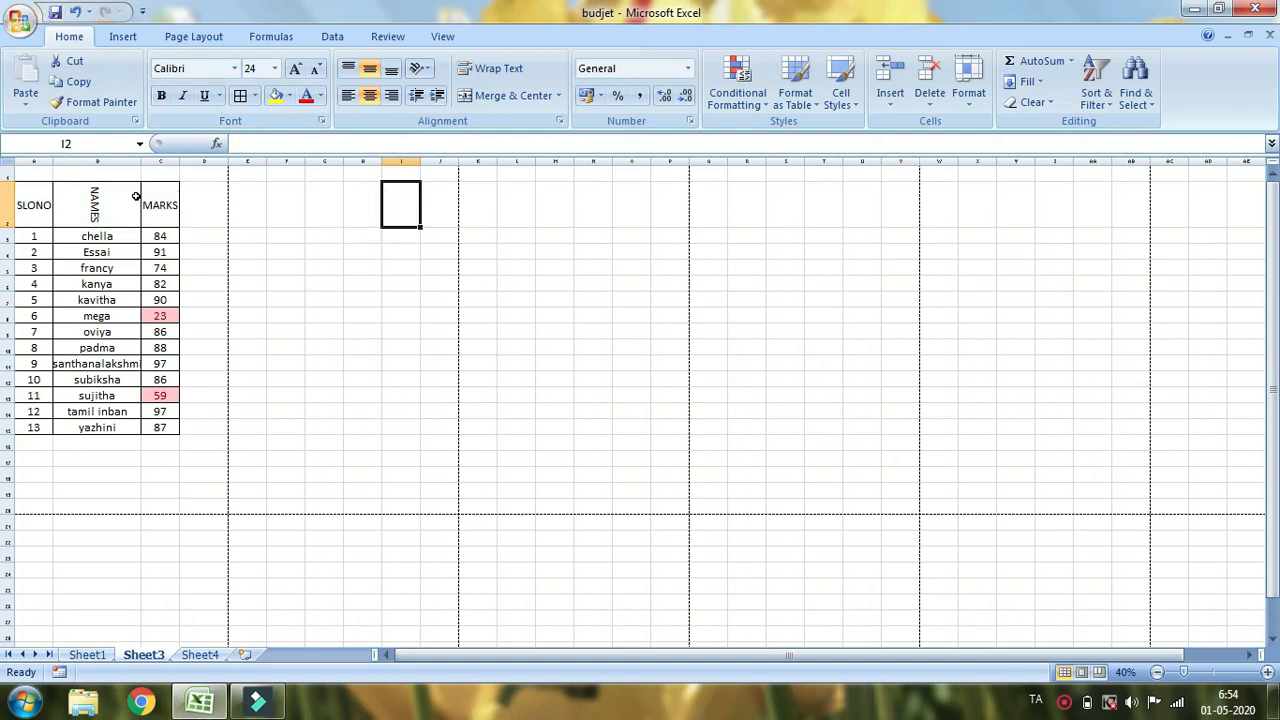
# - Widen all columns of the whole sheet to one equal, larger width
pyautogui.click(4, 159)
pyautogui.moveTo(52, 161); pyautogui.dragTo(160, 162)
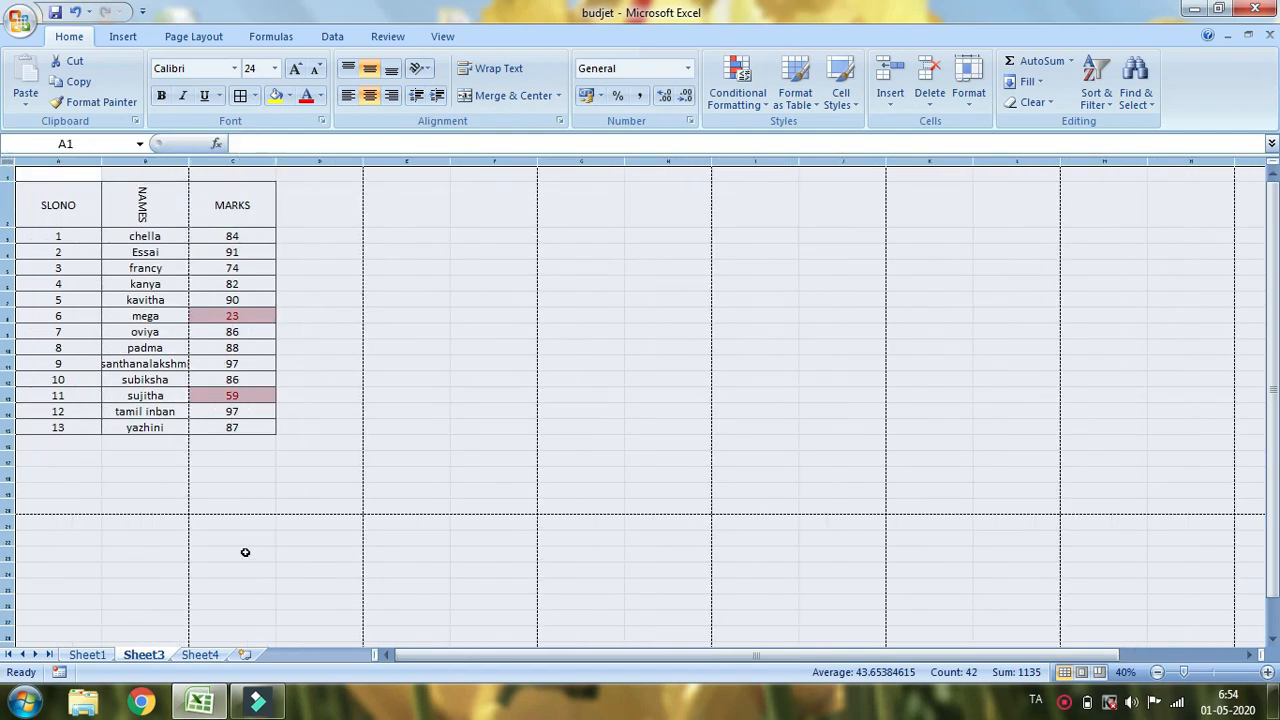
pyautogui.click(242, 444)
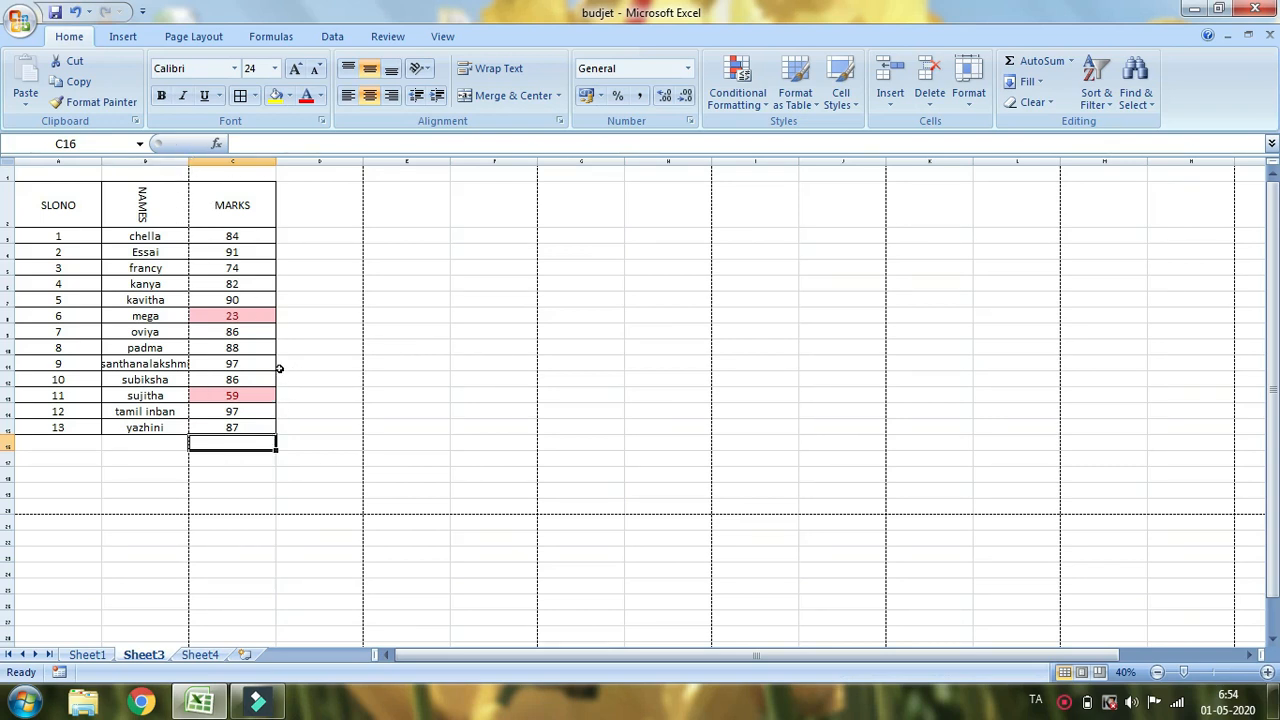
# - Narrow column A until it just fits the SLONO header
pyautogui.scroll(2, 194, 304)
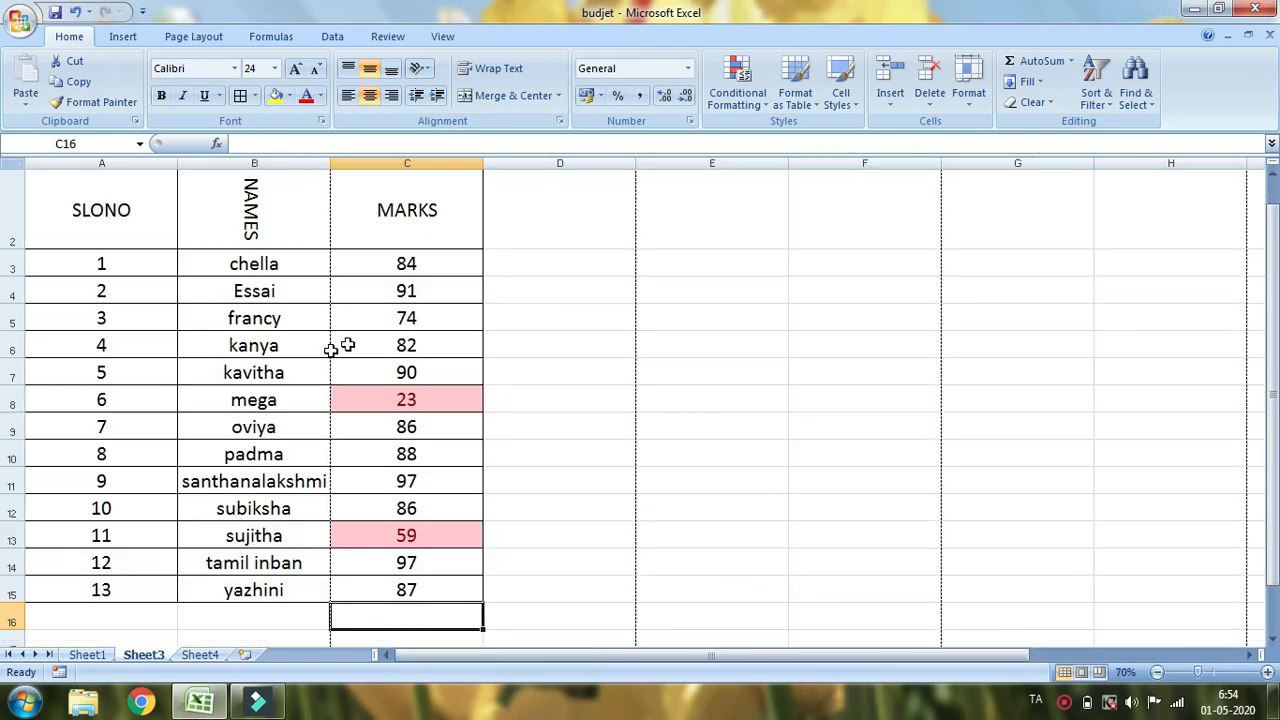
pyautogui.scroll(-1, 385, 316)
pyautogui.scroll(-1, 385, 316)
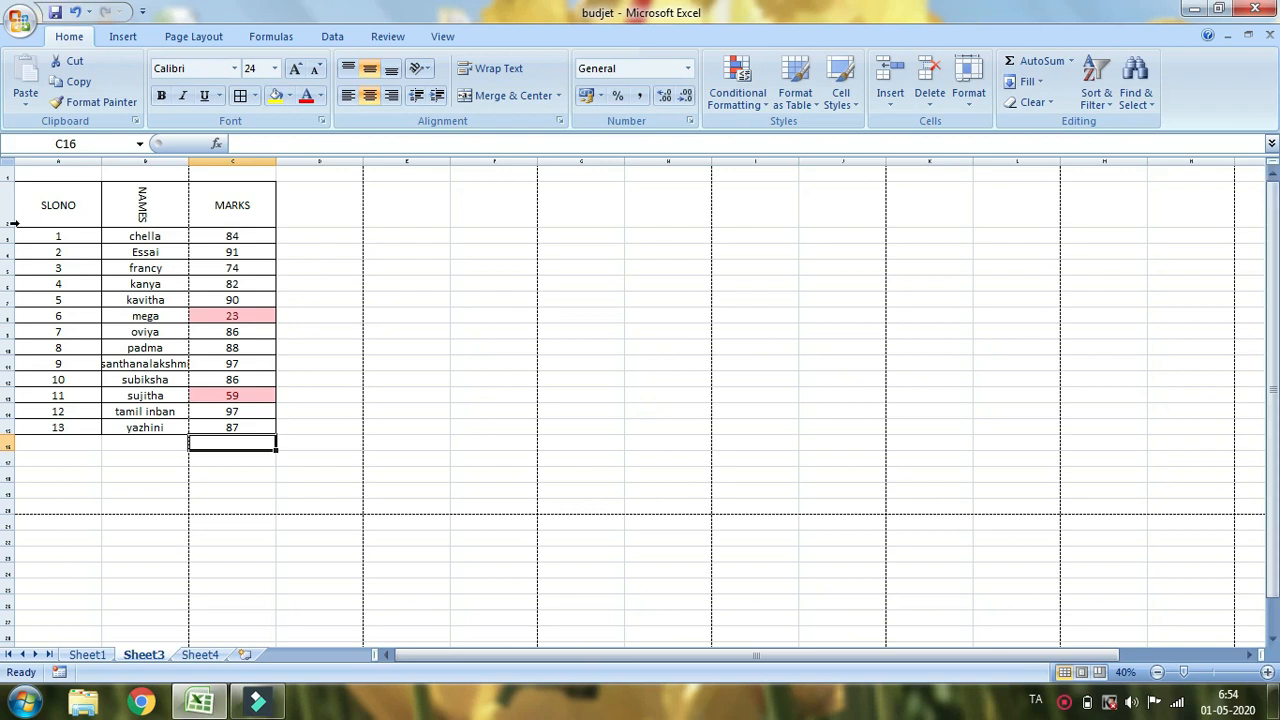
pyautogui.moveTo(99, 161); pyautogui.dragTo(32, 162)
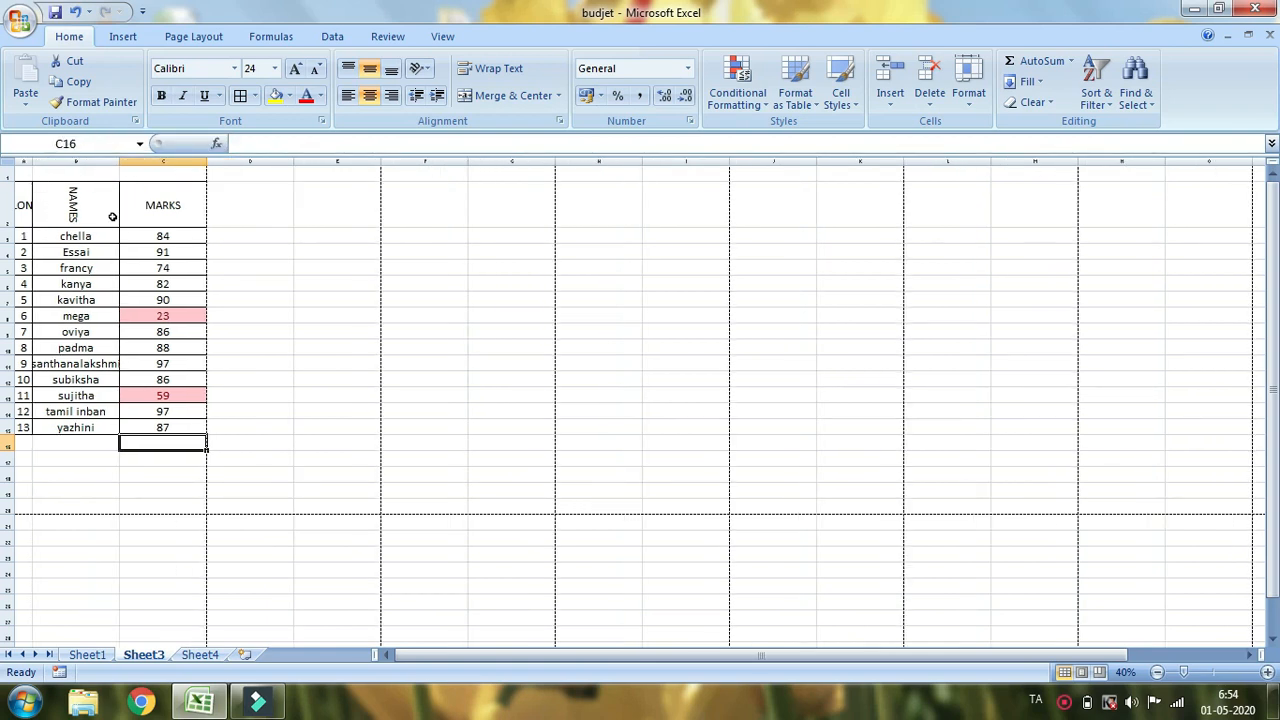
pyautogui.moveTo(32, 162); pyautogui.dragTo(53, 162)
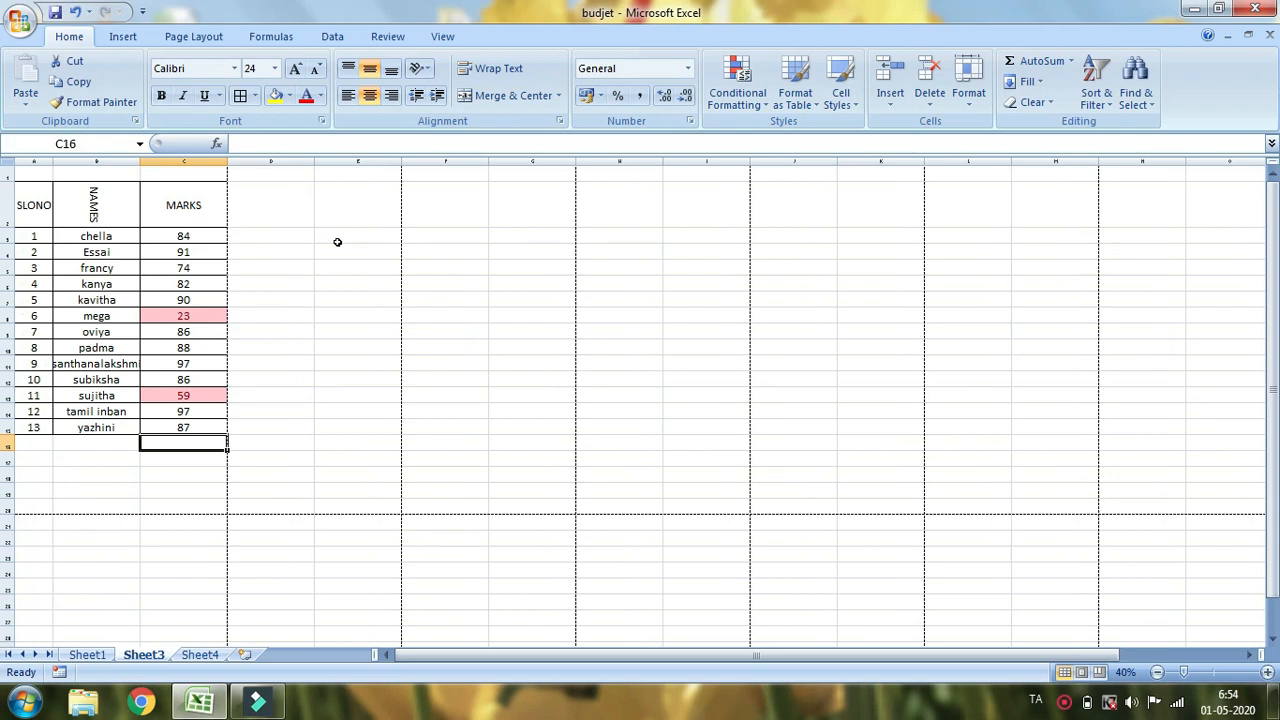
# - Switch to Sheet1, examine how its table splits across the pages in Print Preview, and close the preview
pyautogui.click(100, 655)
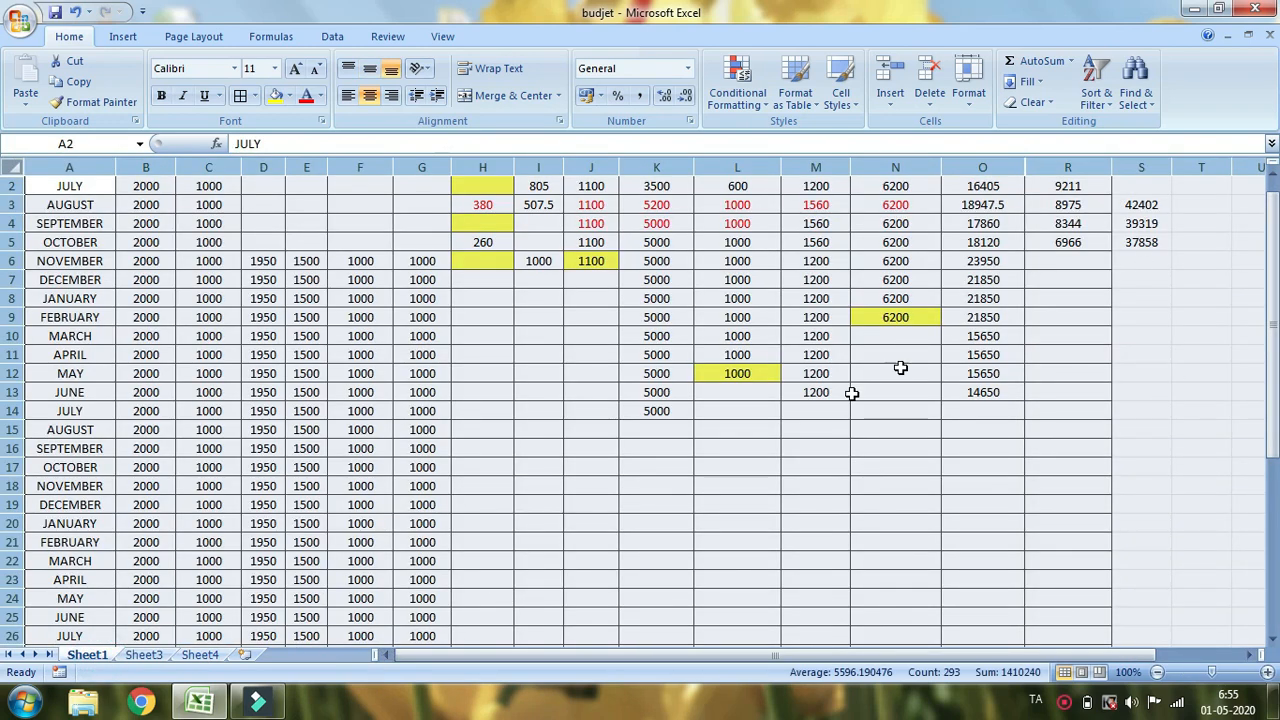
pyautogui.click(20, 22)
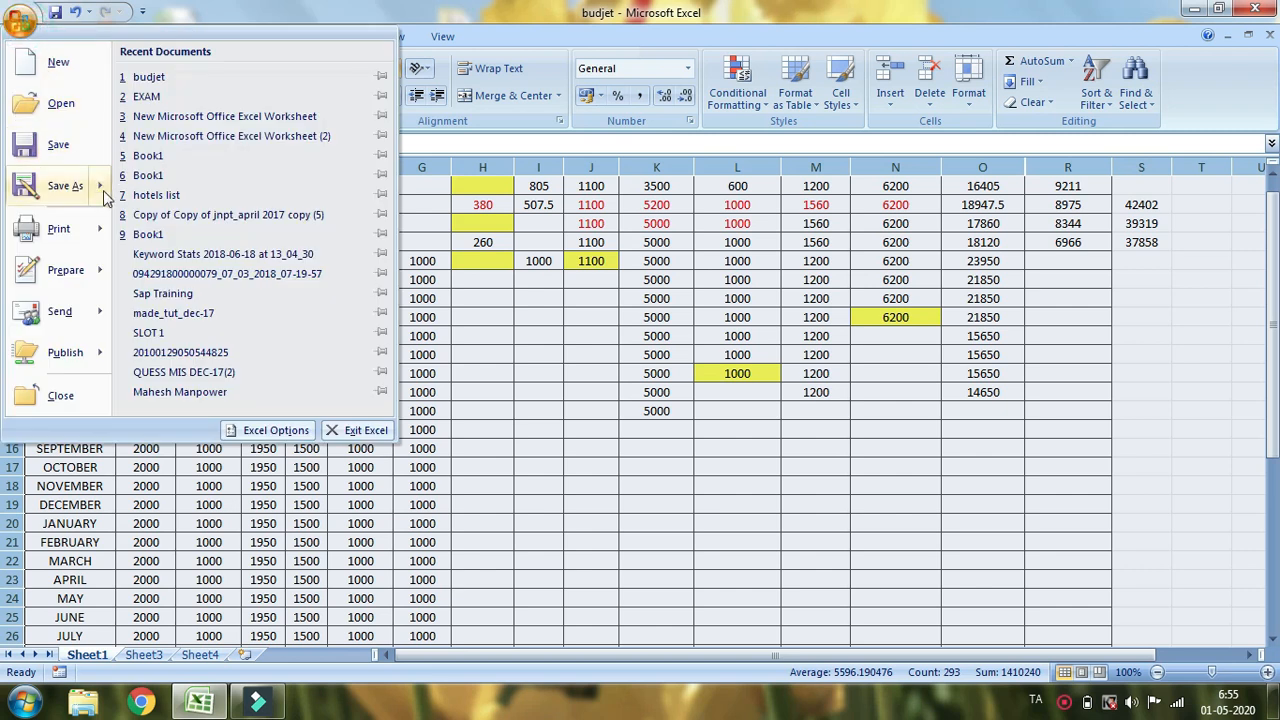
pyautogui.click(104, 231)
pyautogui.click(170, 190)
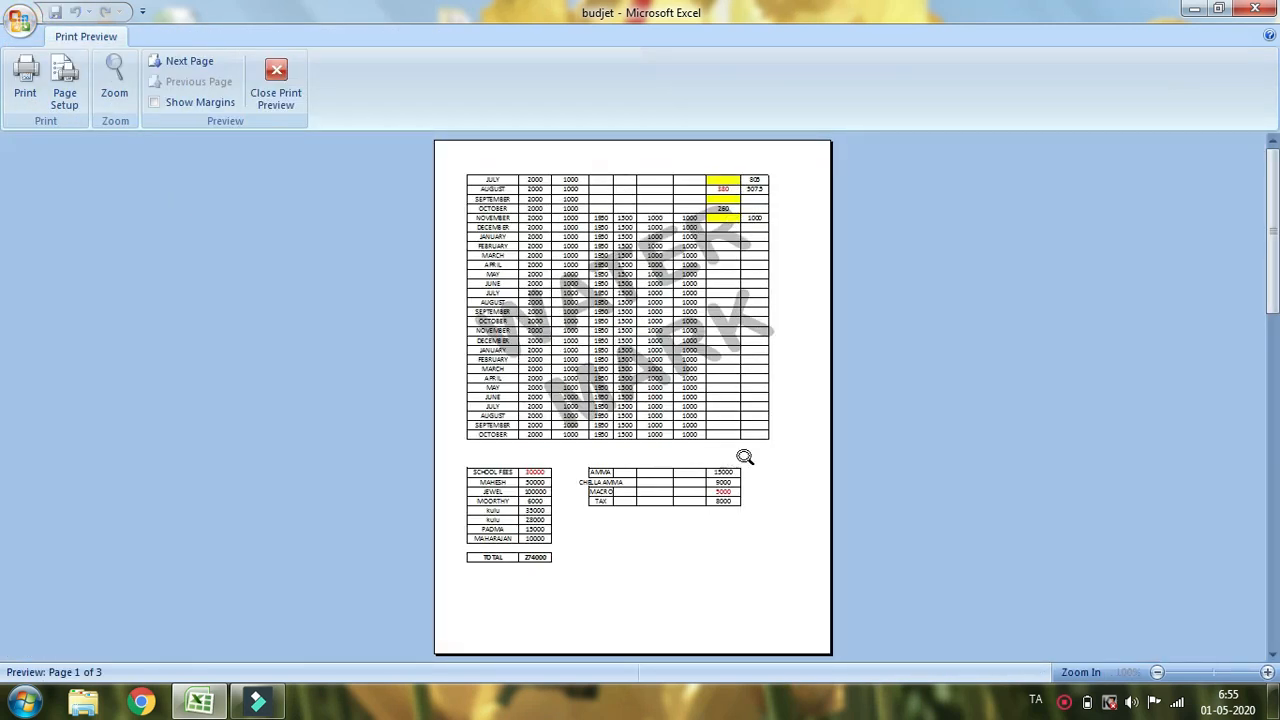
pyautogui.scroll(-1, 740, 455)
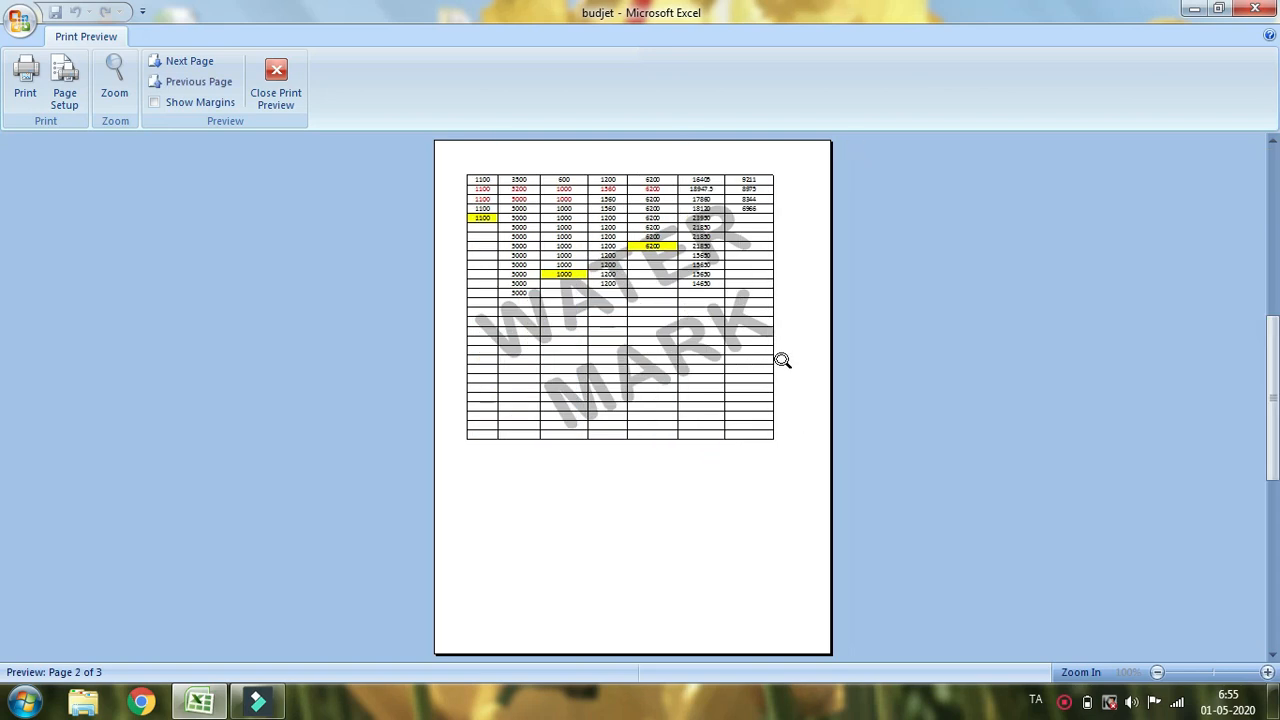
pyautogui.scroll(1, 686, 433)
pyautogui.scroll(-1, 738, 428)
pyautogui.scroll(-1, 760, 441)
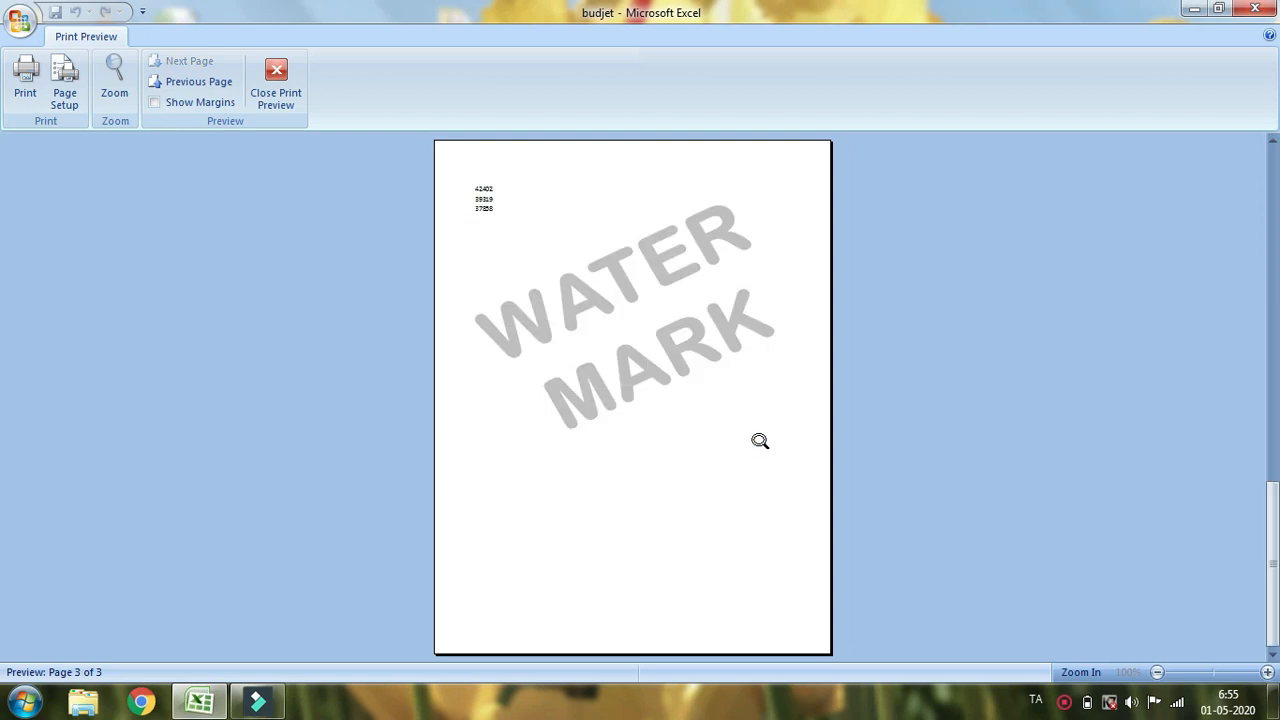
pyautogui.scroll(2, 760, 441)
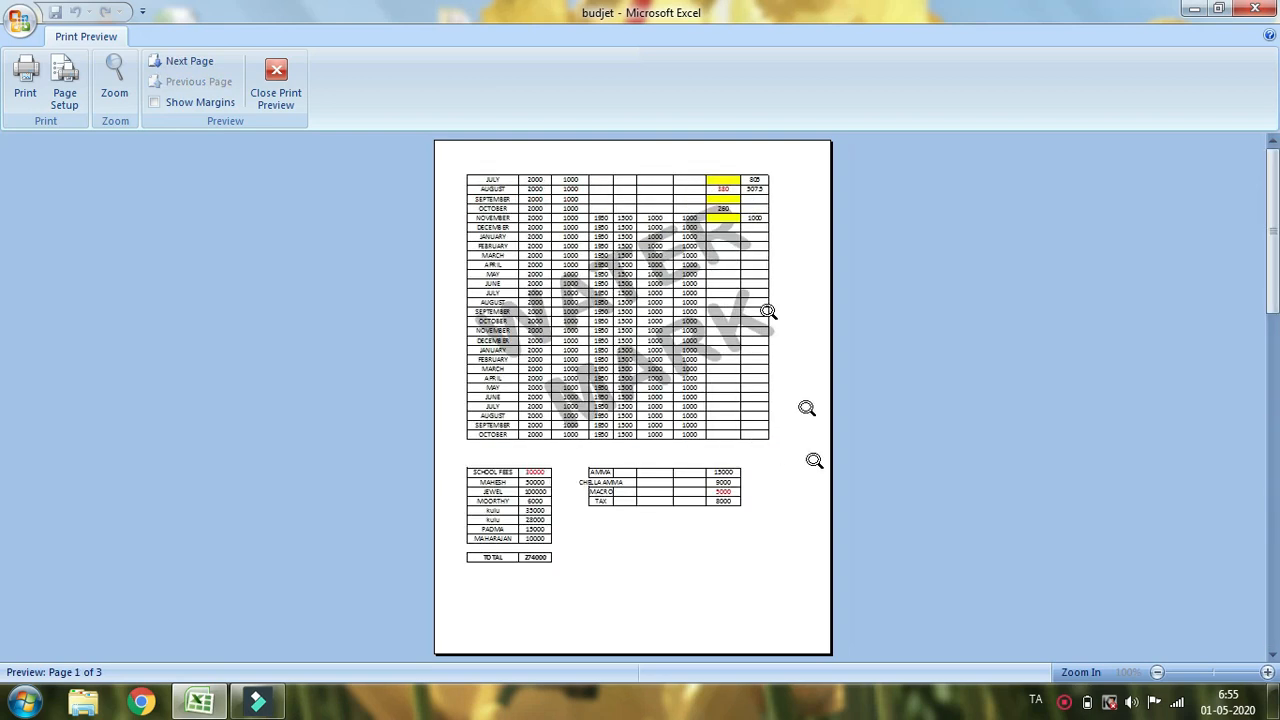
pyautogui.click(276, 95)
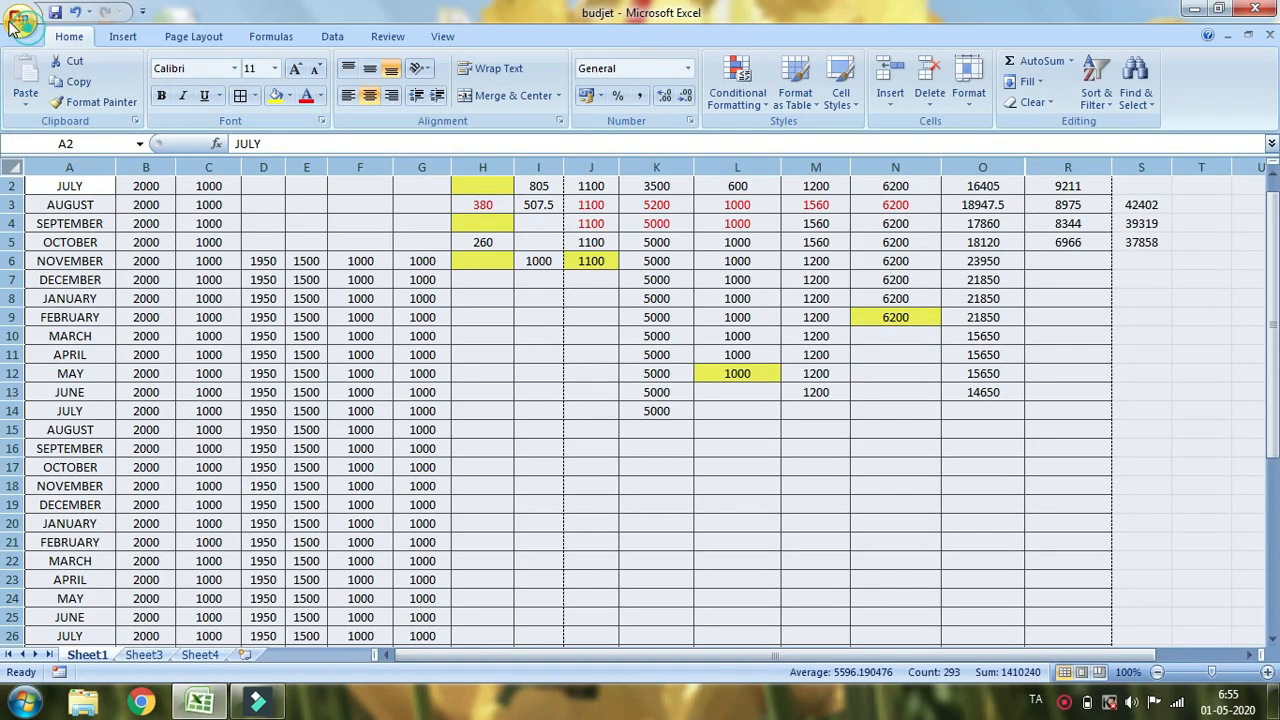
# - Open Print Preview for Sheet1 and set the page orientation to Landscape
pyautogui.click(14, 24)
pyautogui.moveTo(95, 226)
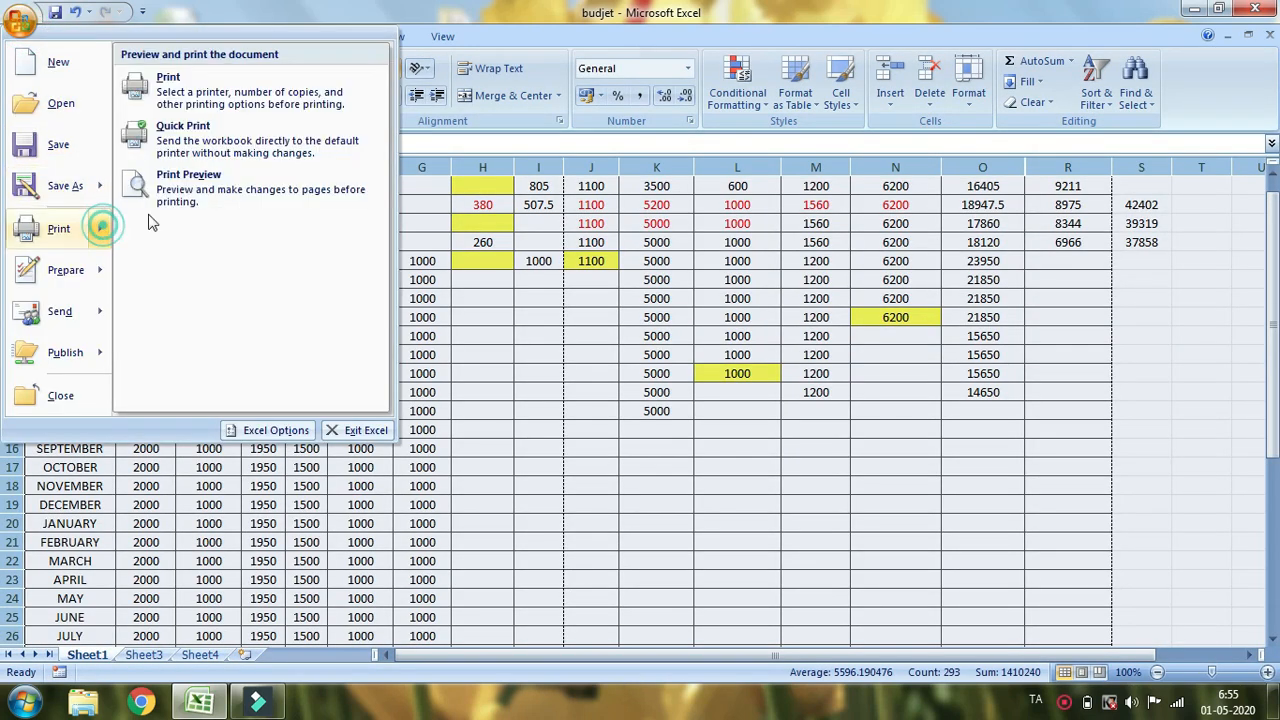
pyautogui.click(222, 197)
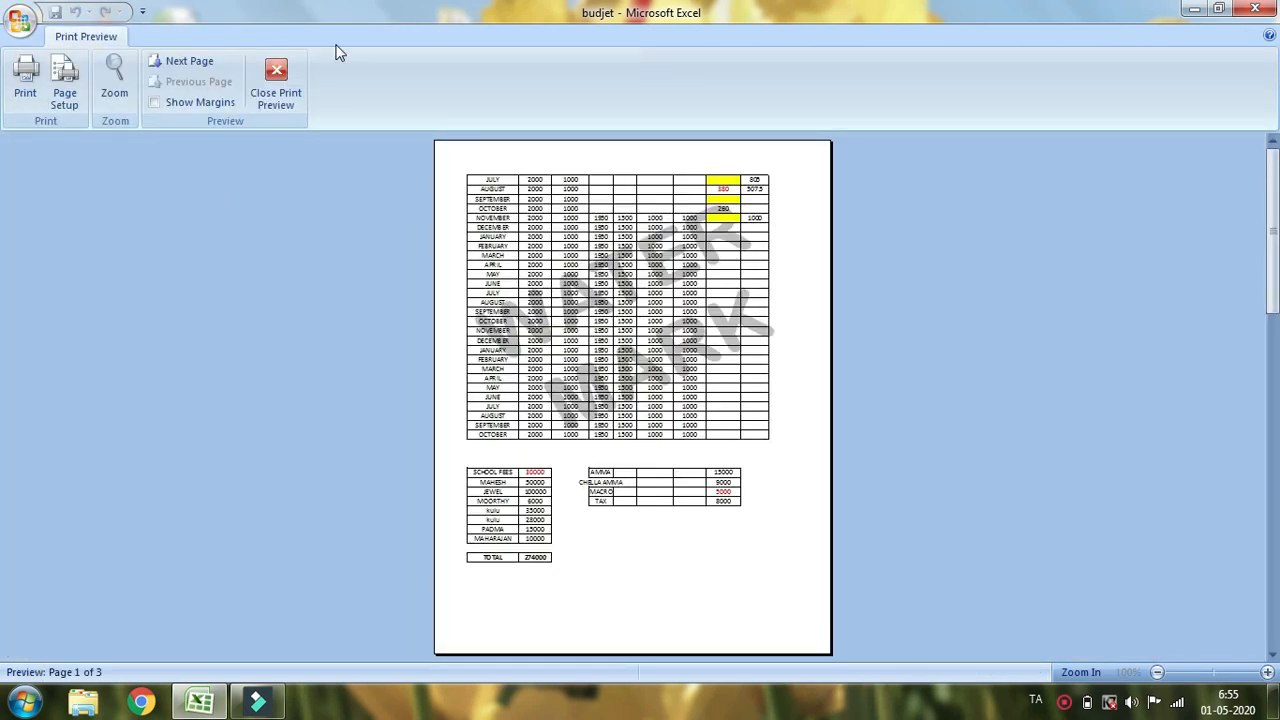
pyautogui.click(65, 98)
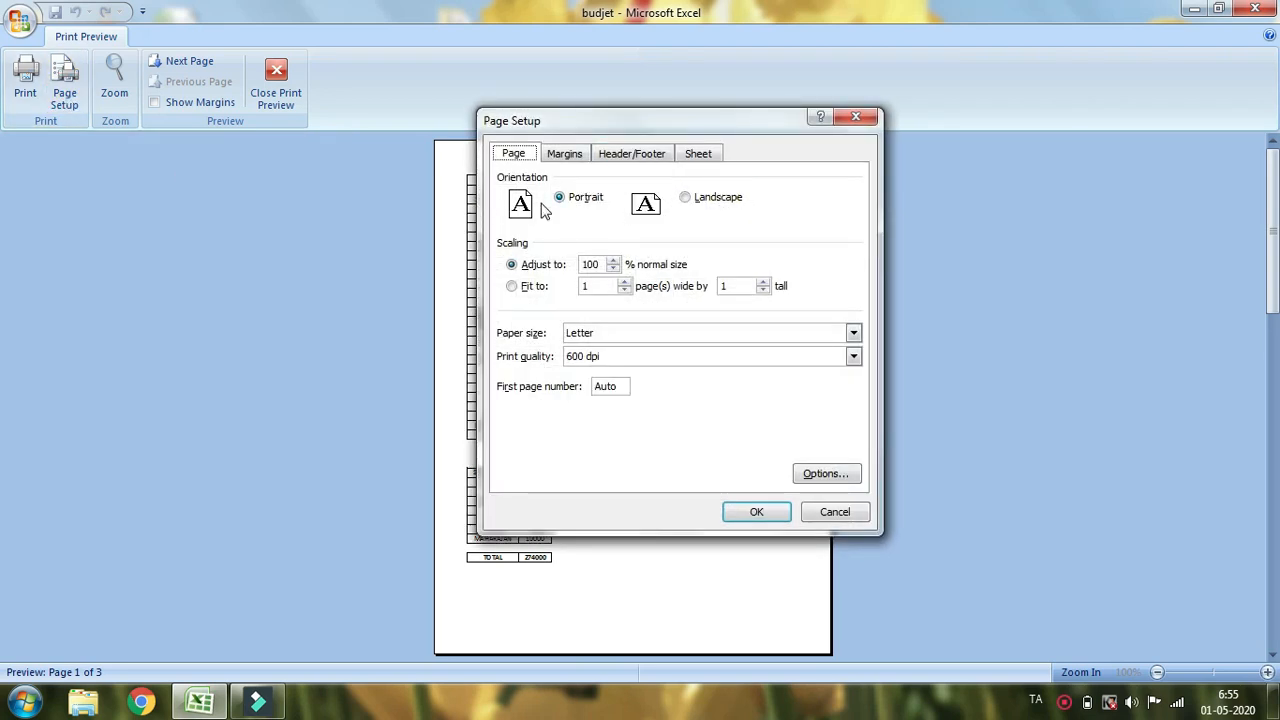
pyautogui.click(685, 197)
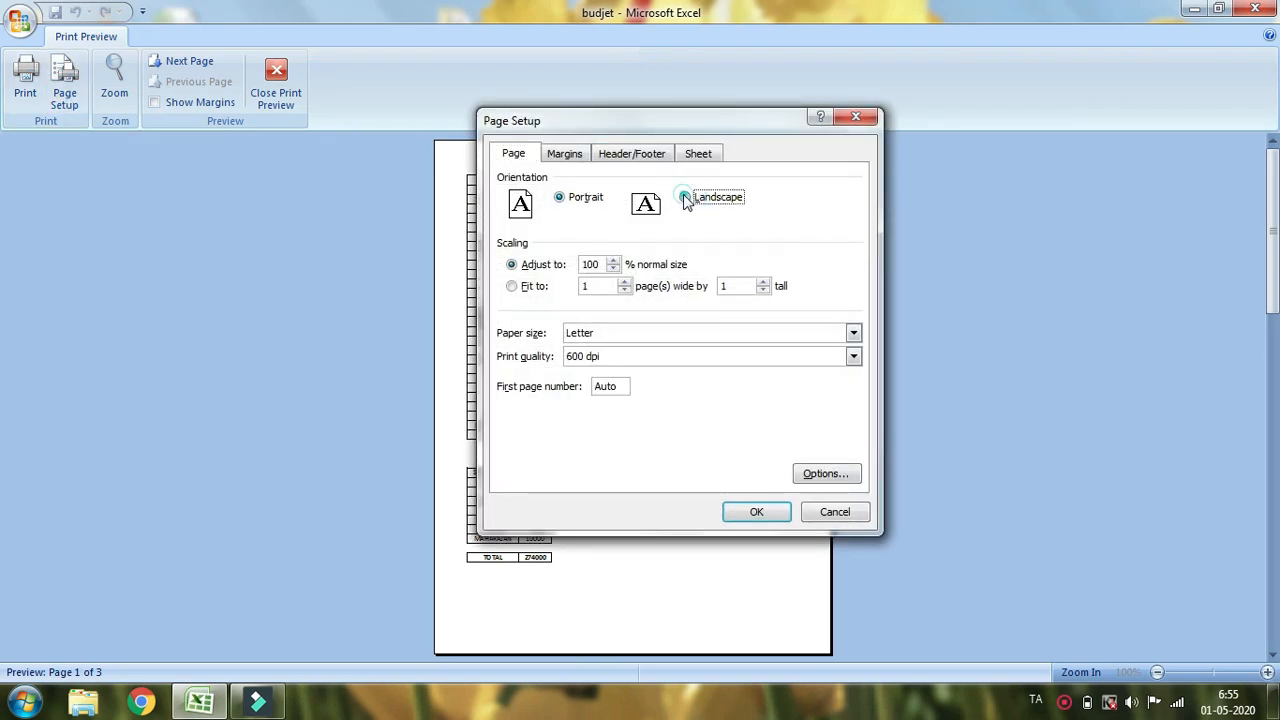
pyautogui.click(766, 513)
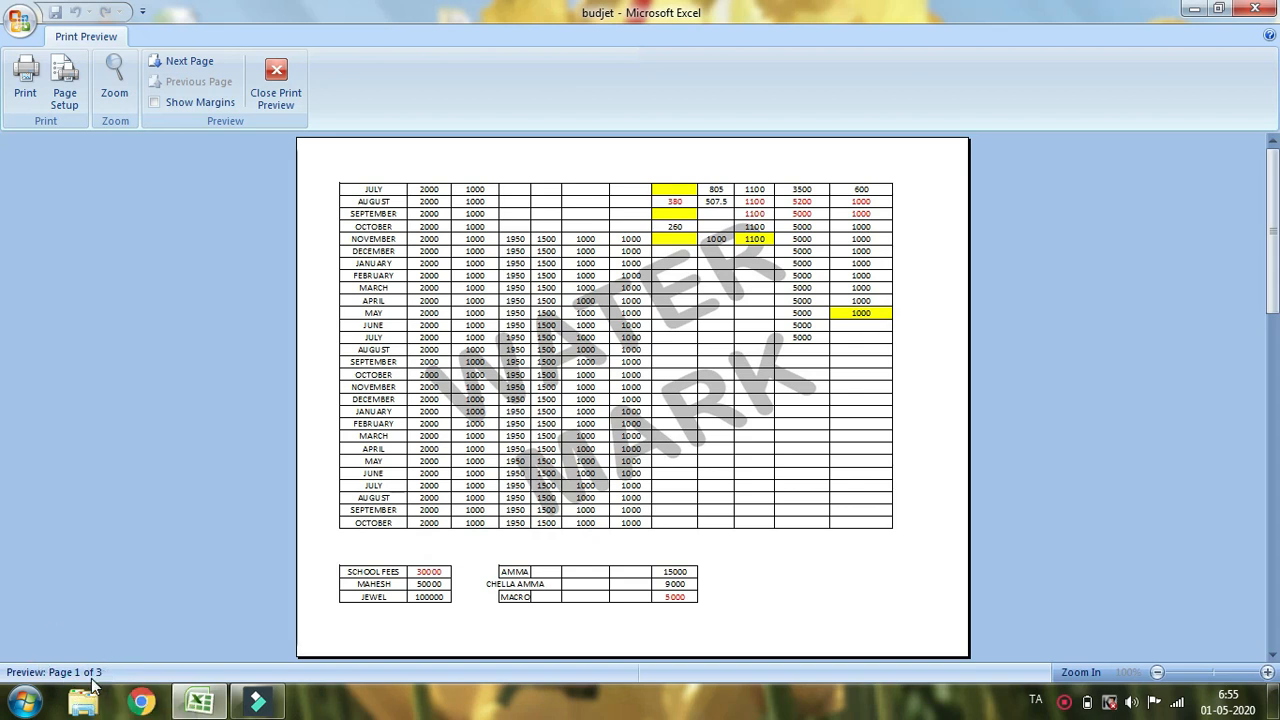
# - Examine how Sheet1 splits across its landscape pages in Print Preview using the magnifier, and close the preview
pyautogui.press('super+plus')
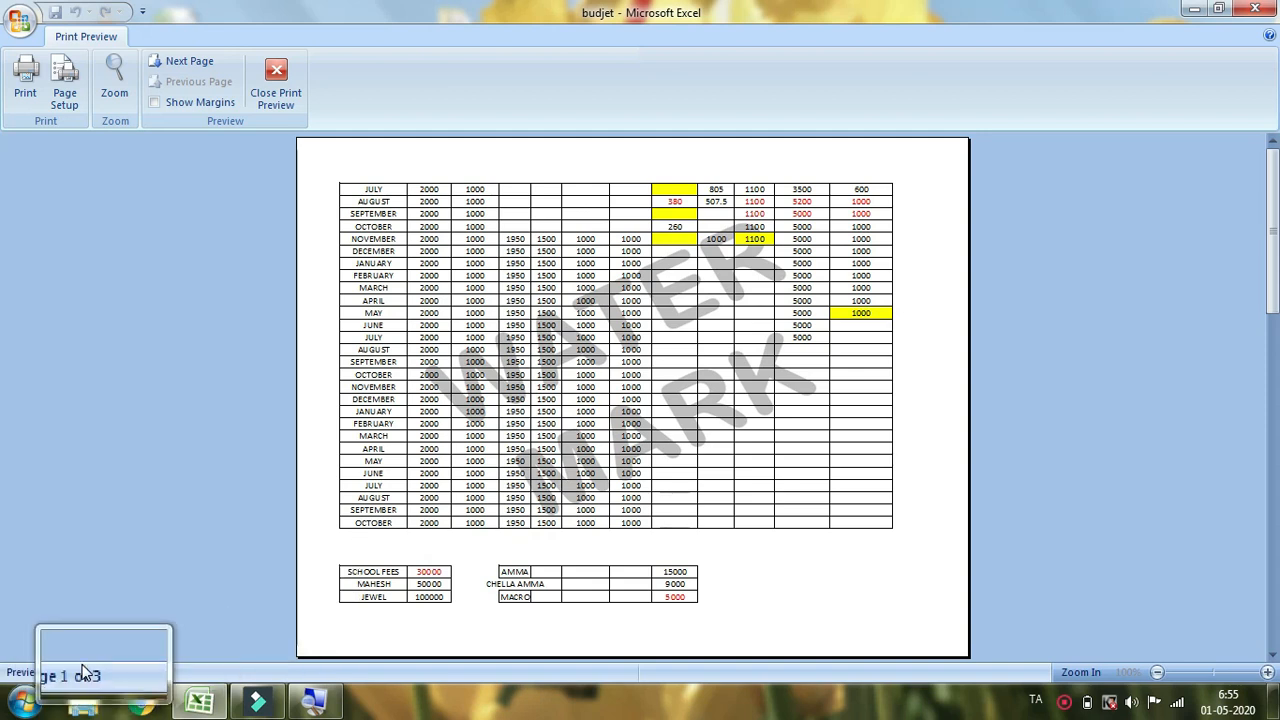
pyautogui.scroll(-1, 780, 498)
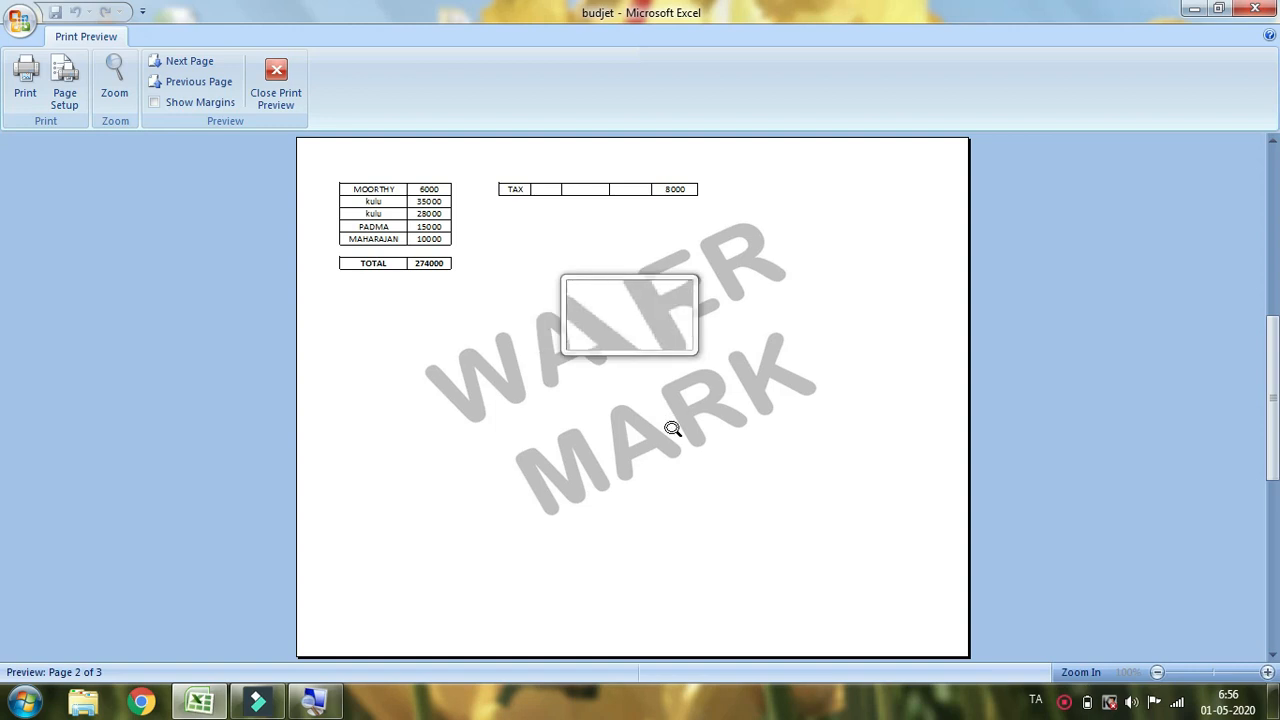
pyautogui.scroll(-1, 848, 505)
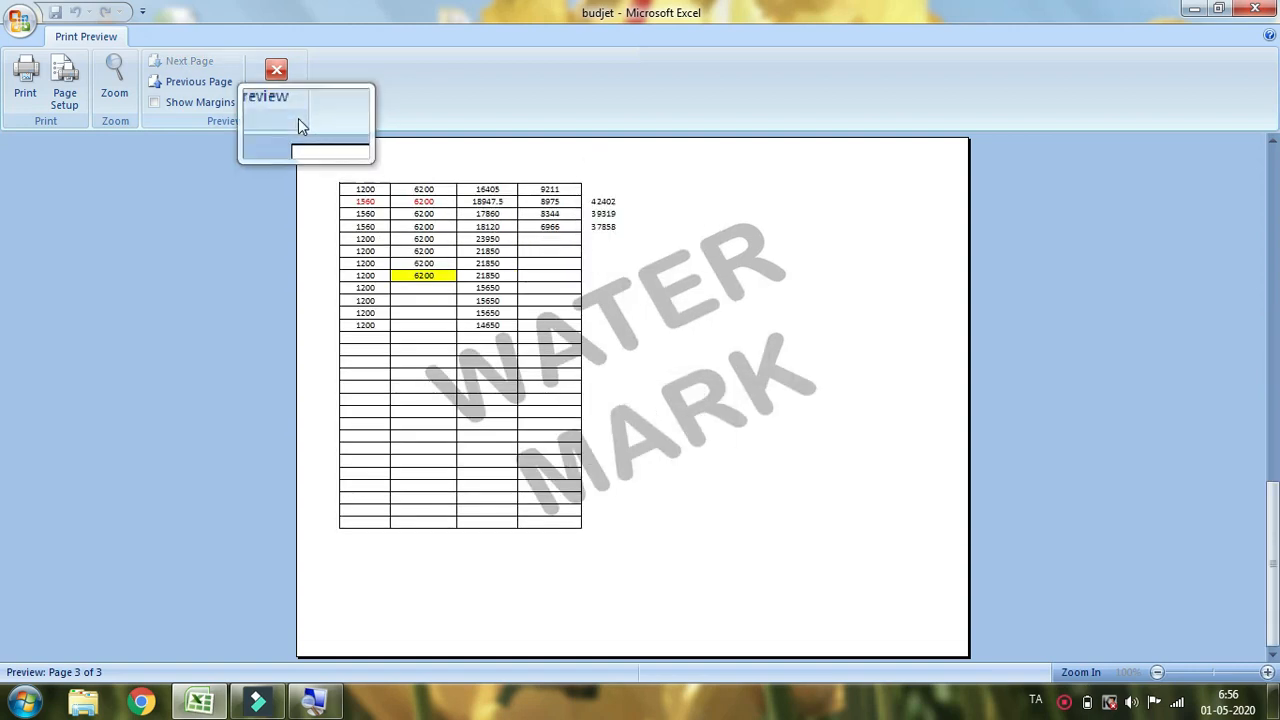
pyautogui.click(279, 86)
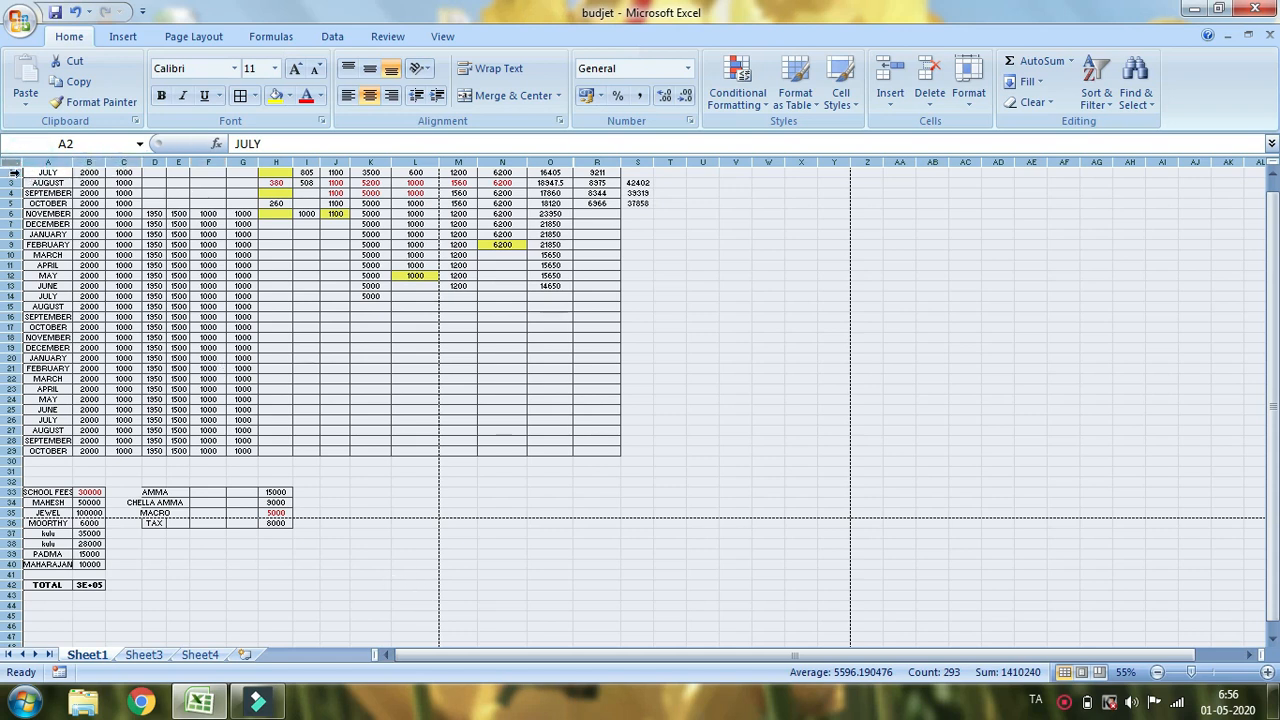
# - Deselect the whole sheet and narrow columns B through J of the table one by one
pyautogui.click(92, 193)
pyautogui.moveTo(106, 163); pyautogui.dragTo(272, 165)
pyautogui.click(234, 171)
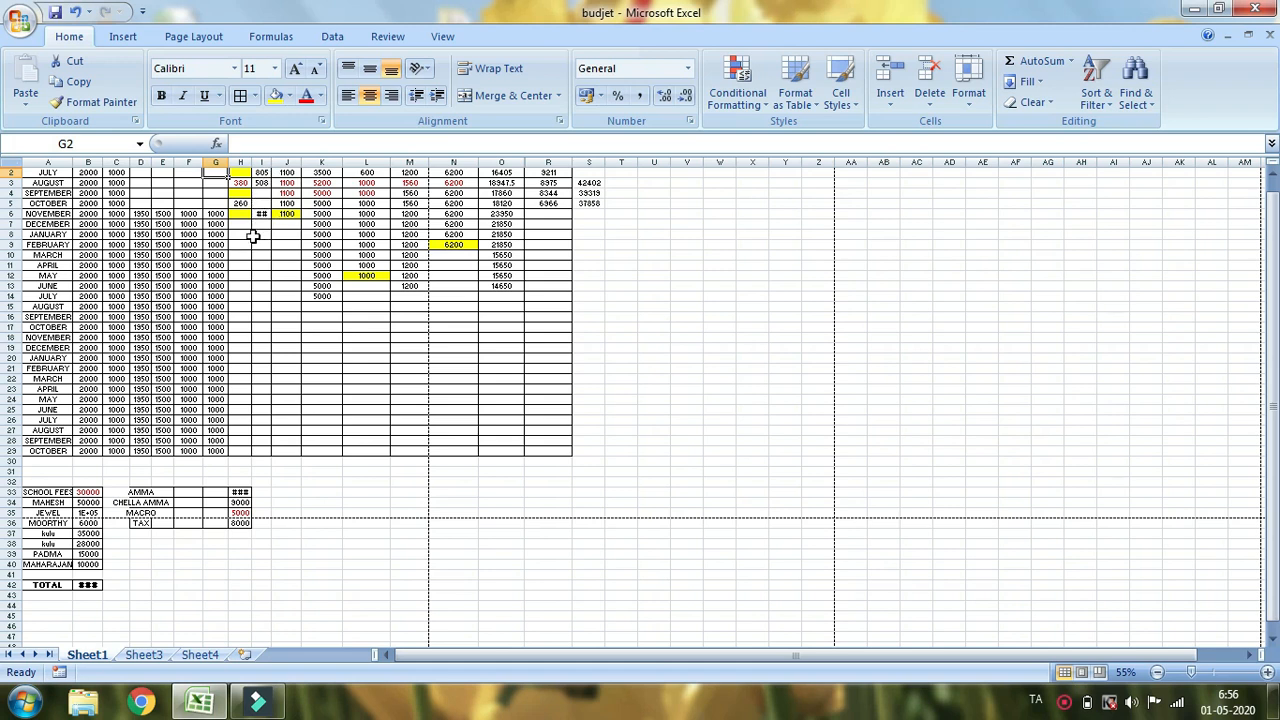
# - Inspect the cut-off number in column I, widen that column slightly, and narrow columns K through R close to their numbers
pyautogui.press('super+plus')
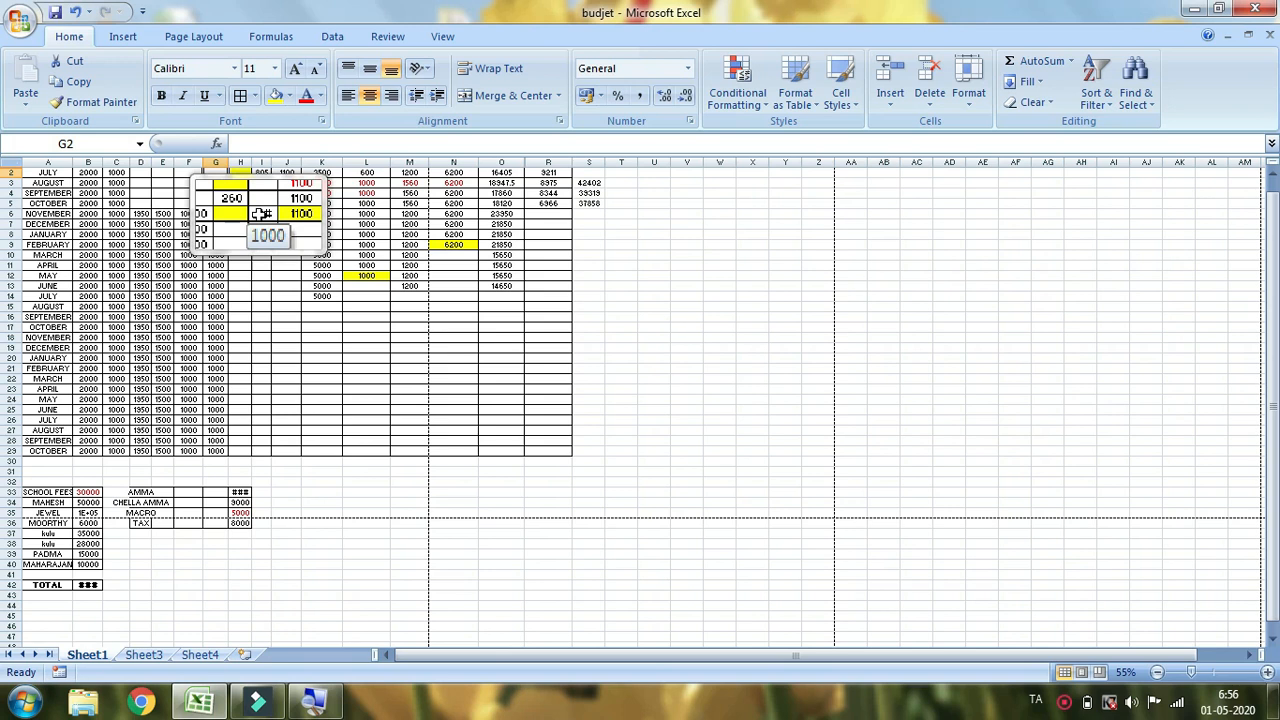
pyautogui.press('super+Escape')
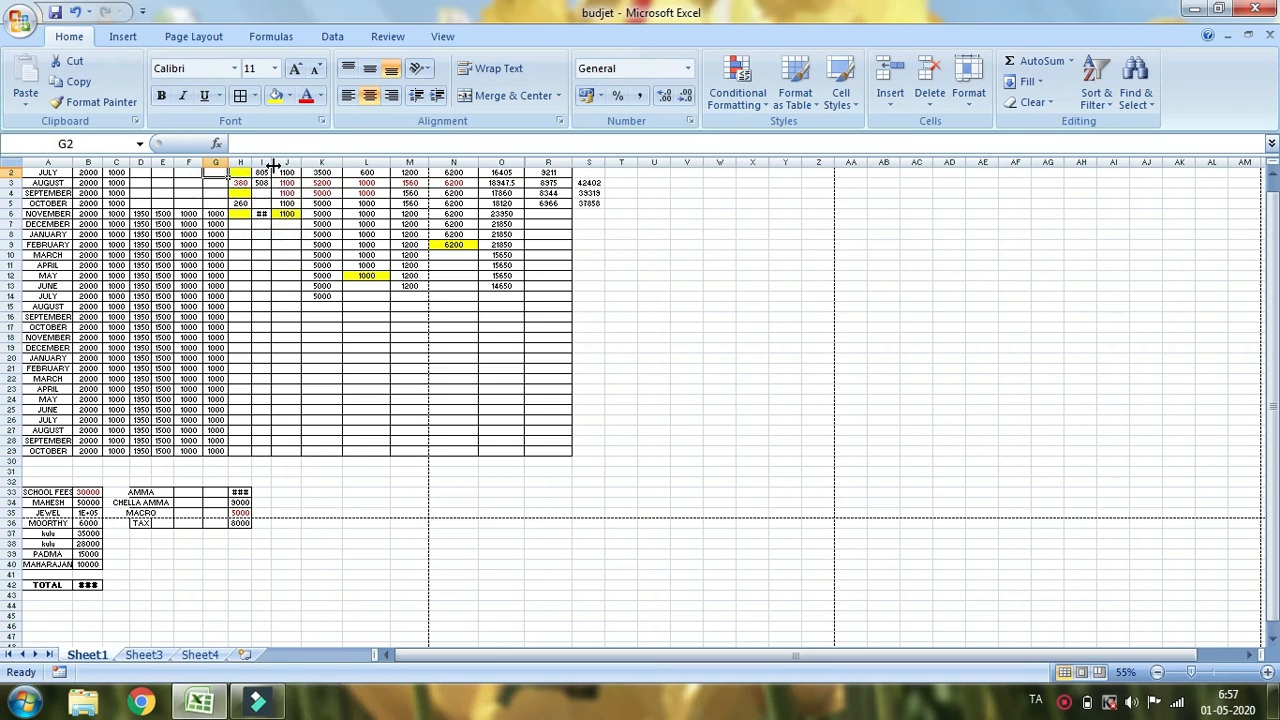
pyautogui.moveTo(268, 162); pyautogui.dragTo(419, 163)
# - Delete the stray values beside the table in S2:S5
pyautogui.moveTo(499, 173); pyautogui.dragTo(509, 206)
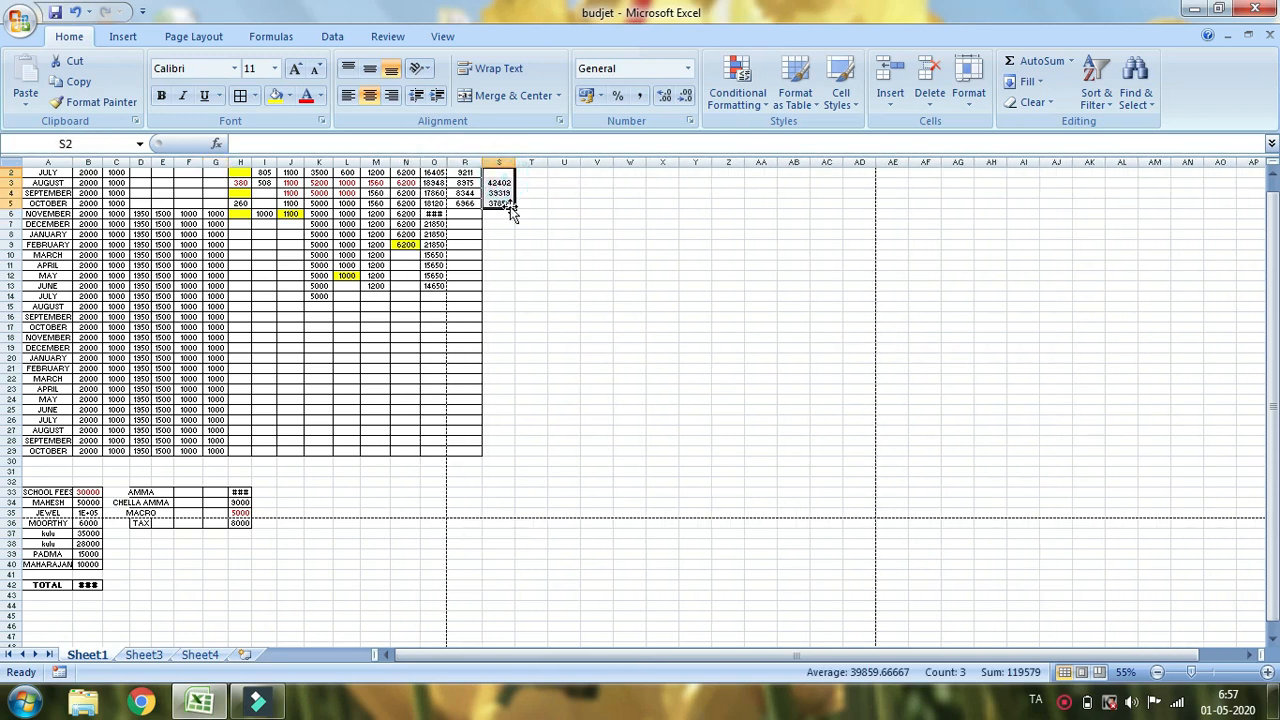
pyautogui.press('Delete')
pyautogui.click(630, 348)
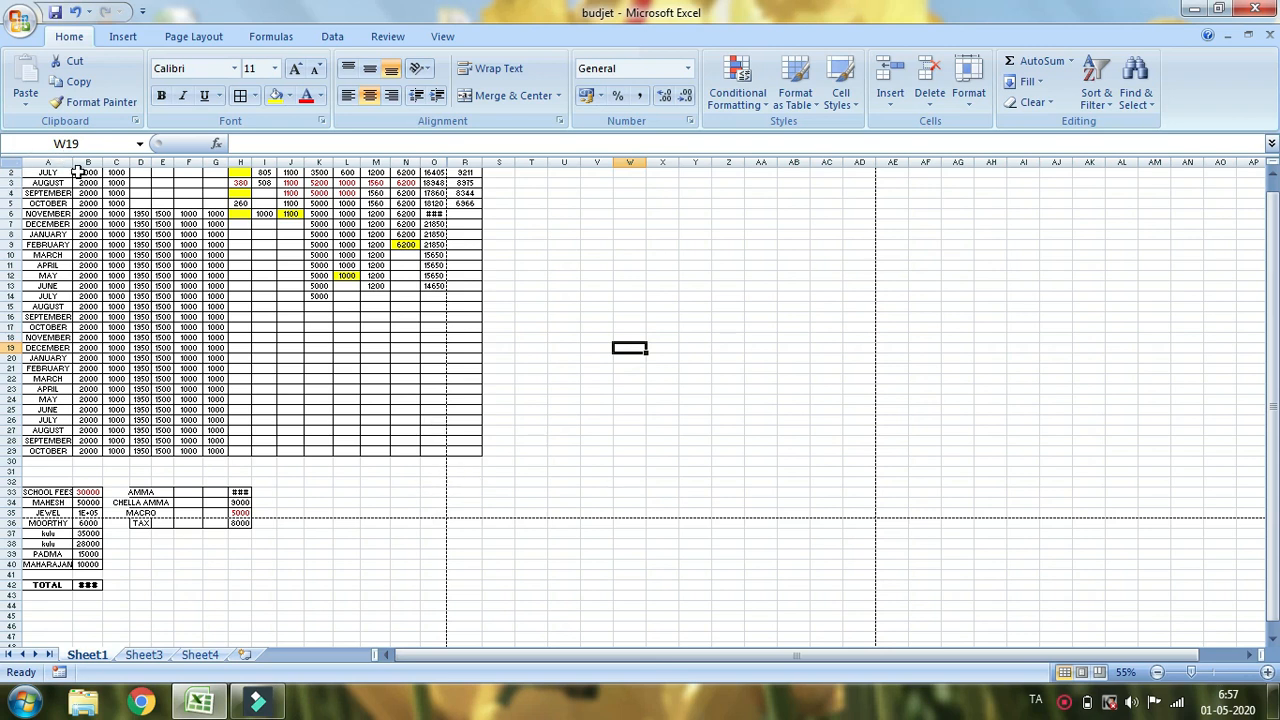
# - Narrow column A so the month names only just fit
pyautogui.moveTo(72, 162); pyautogui.dragTo(62, 162)
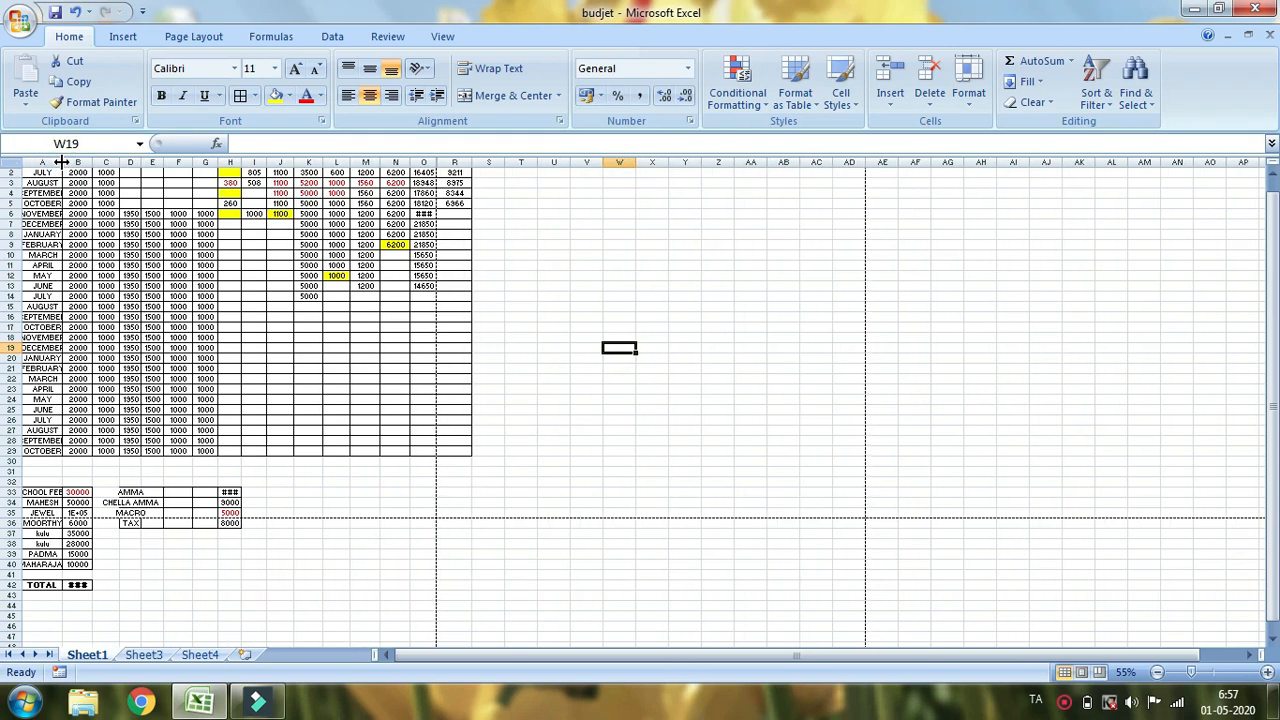
pyautogui.click(340, 595)
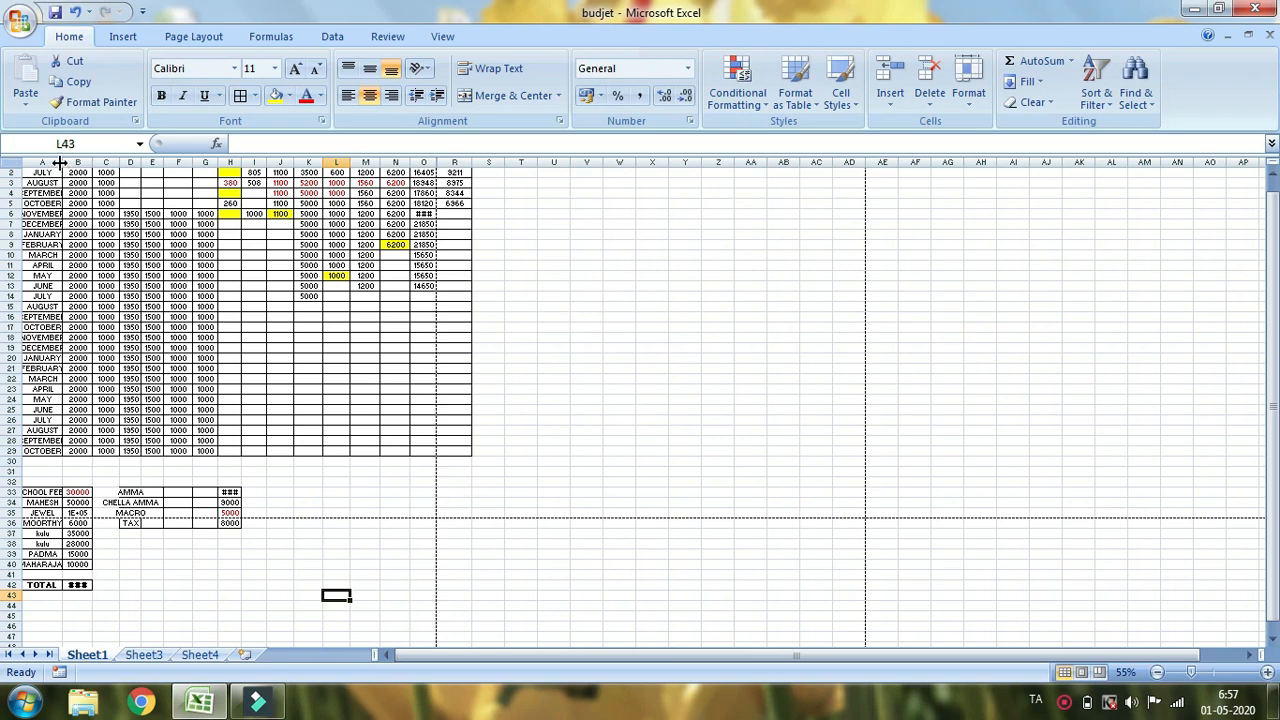
pyautogui.moveTo(60, 162); pyautogui.dragTo(67, 162)
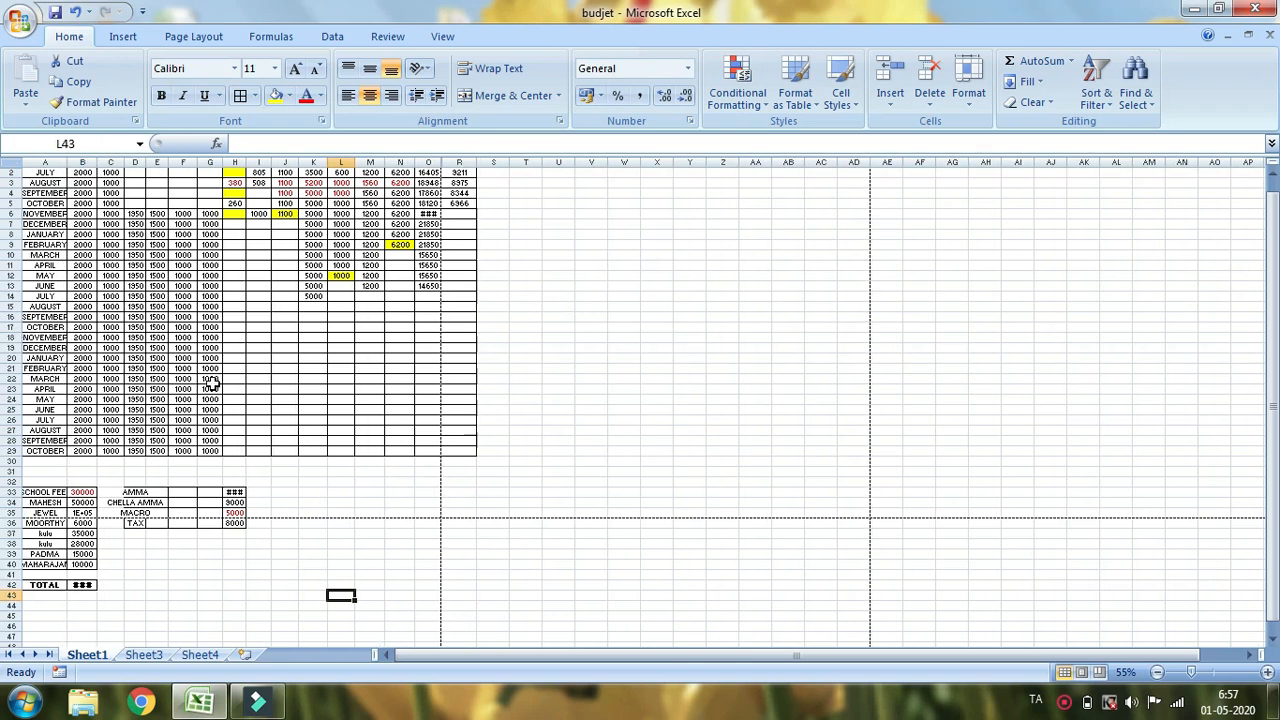
# - Open Print Preview with margins shown and move the left, right and bottom margins out close to the page edges
pyautogui.click(20, 20)
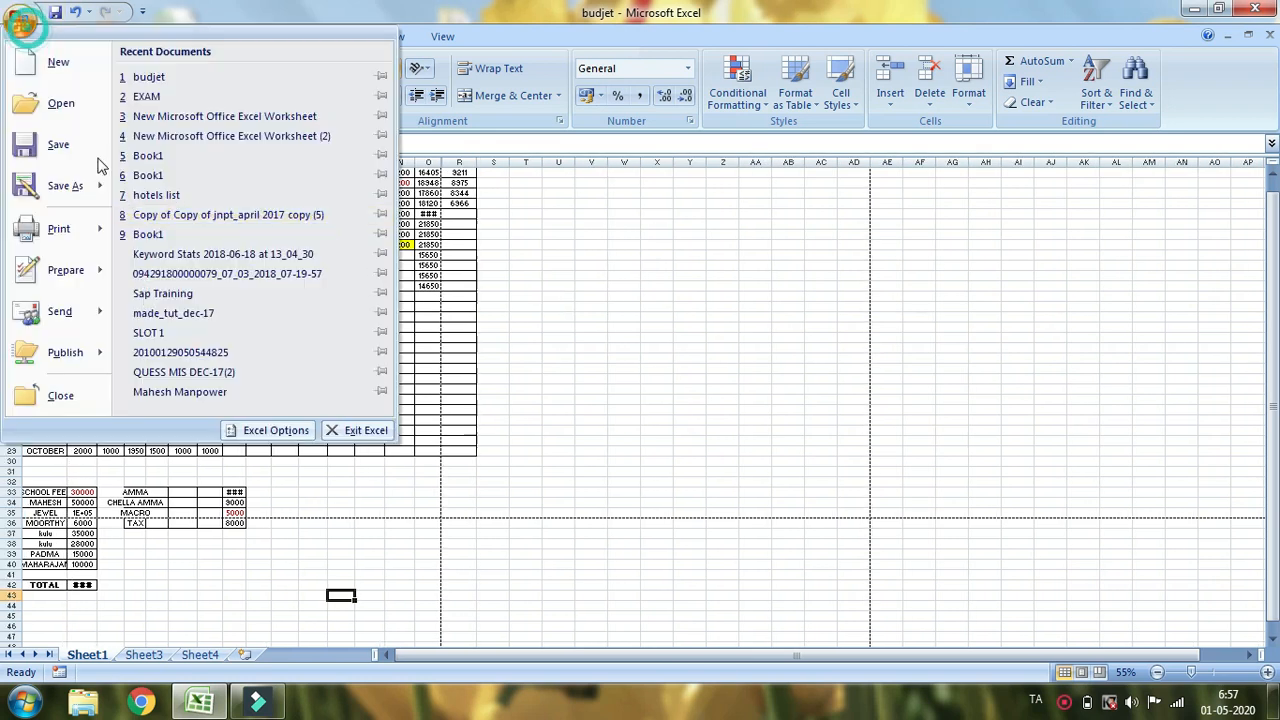
pyautogui.click(97, 230)
pyautogui.click(228, 185)
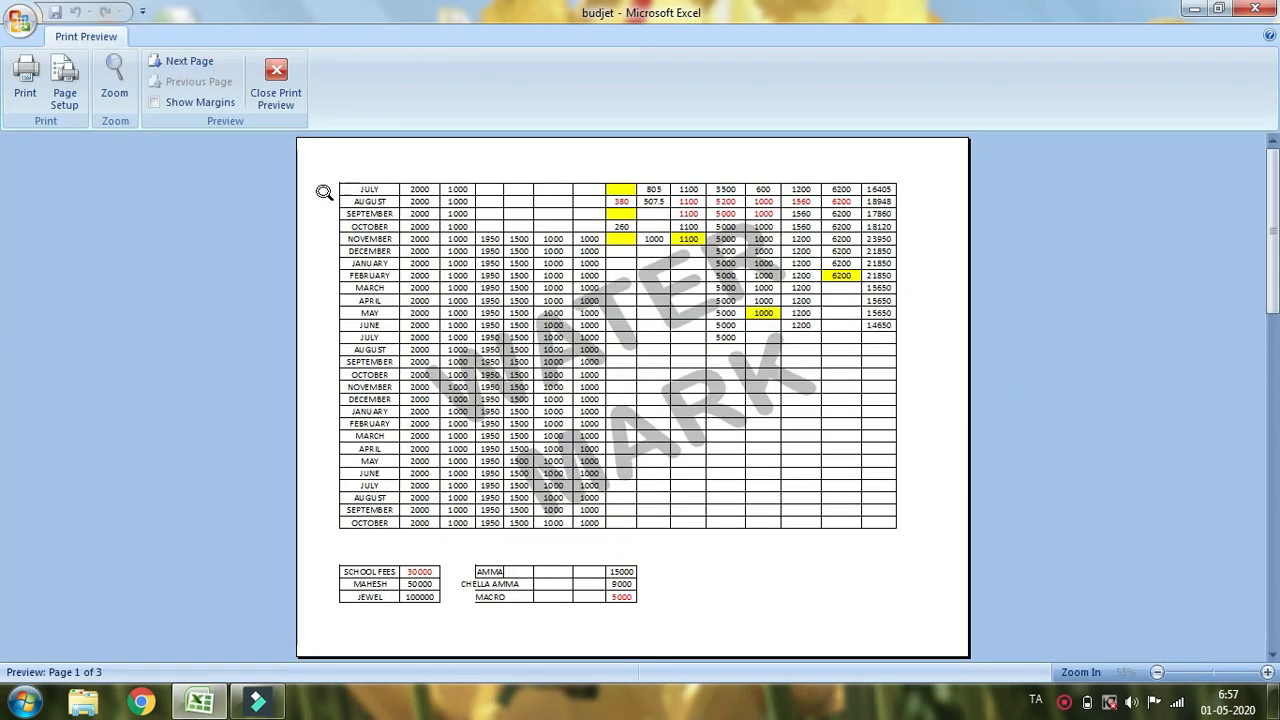
pyautogui.click(156, 104)
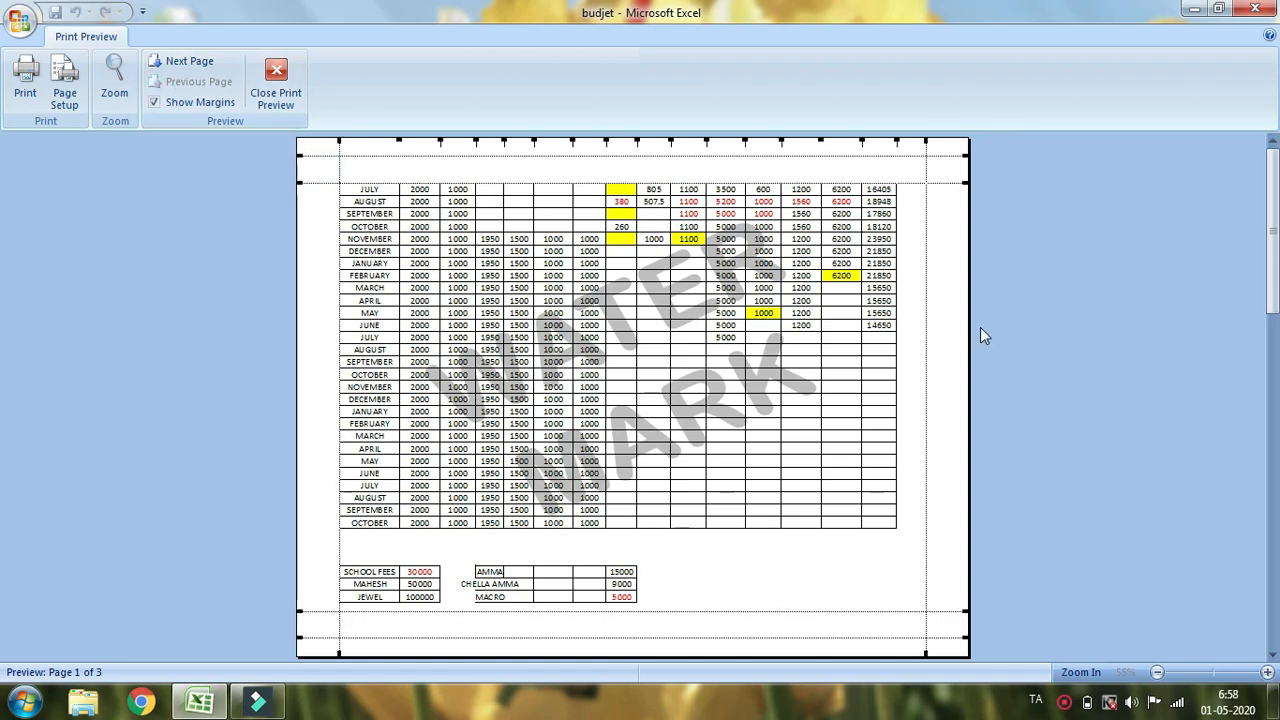
pyautogui.moveTo(333, 159); pyautogui.dragTo(310, 164)
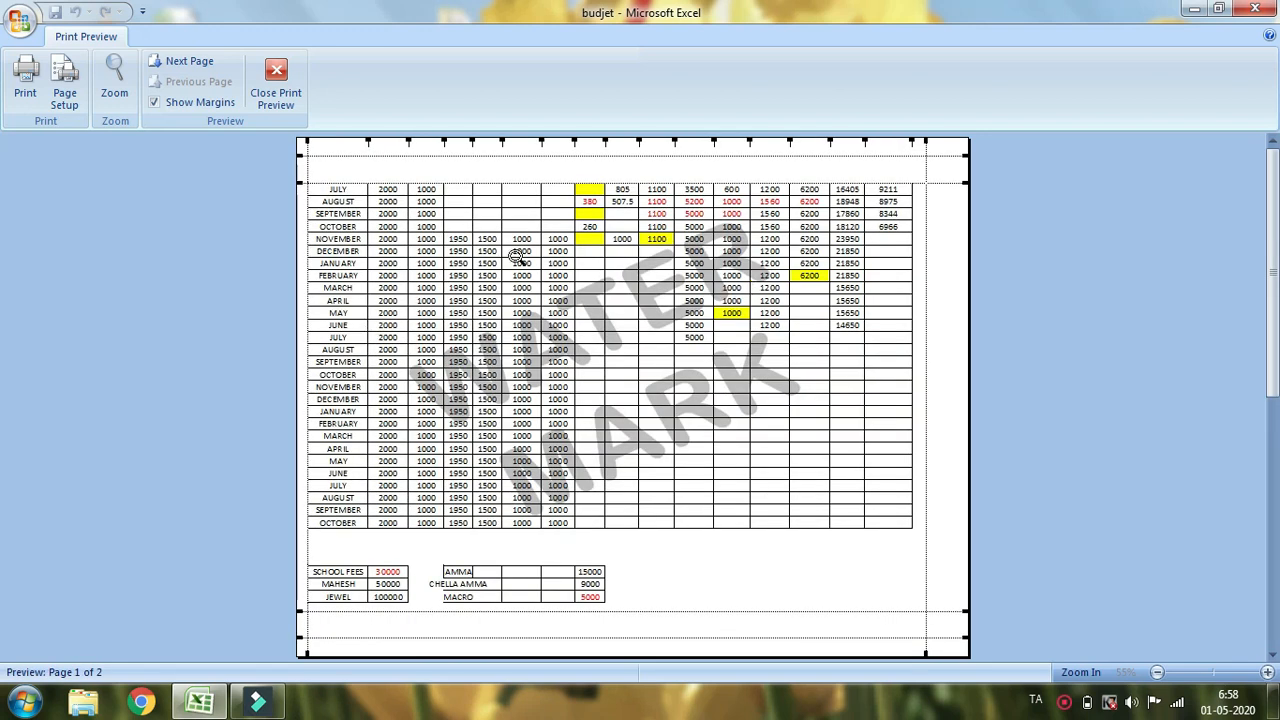
pyautogui.moveTo(927, 166); pyautogui.dragTo(957, 170)
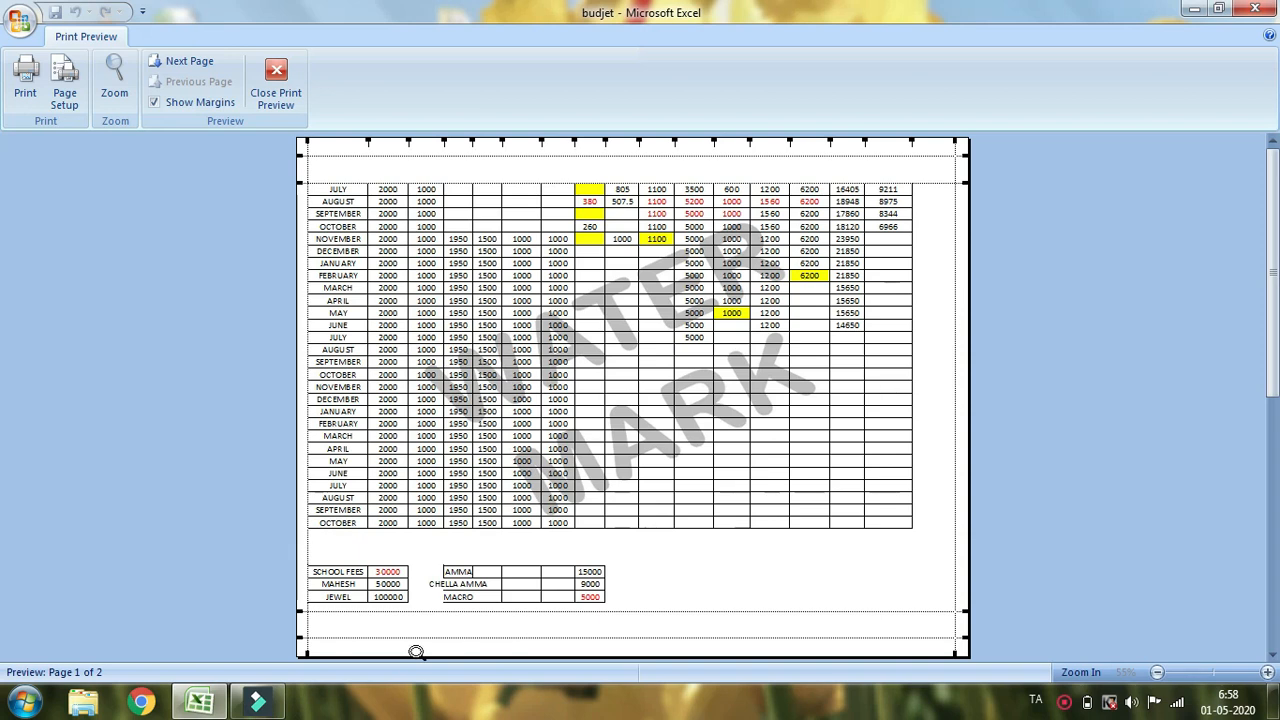
pyautogui.moveTo(322, 637); pyautogui.dragTo(323, 651)
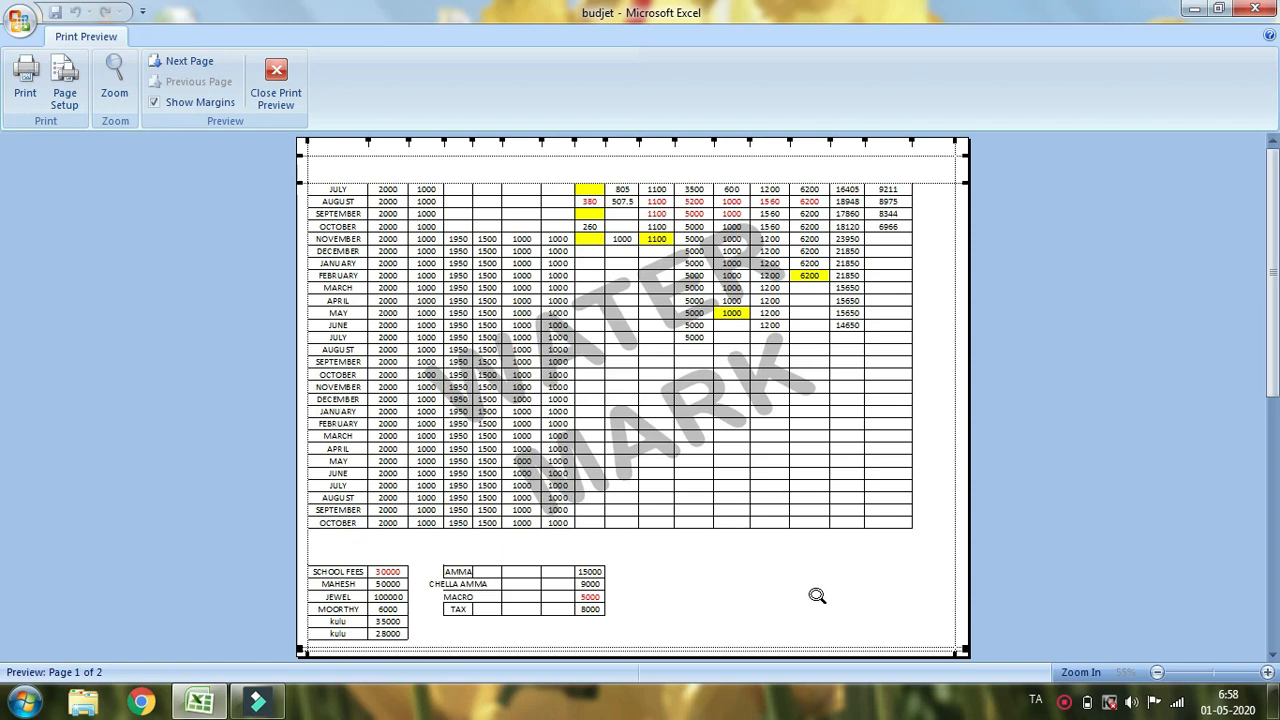
# - Move the header and top margins up to the page's upper edge, check which rows spill over, and close the preview
pyautogui.scroll(-1, 819, 570)
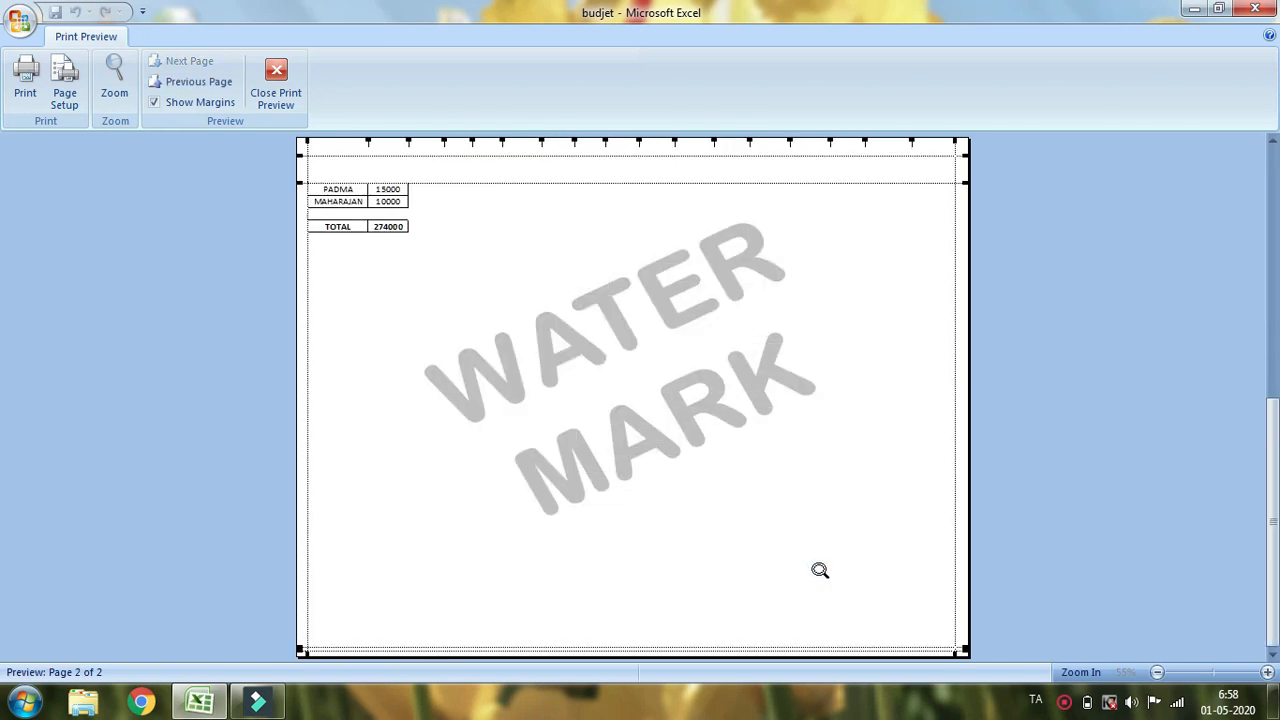
pyautogui.scroll(1, 819, 570)
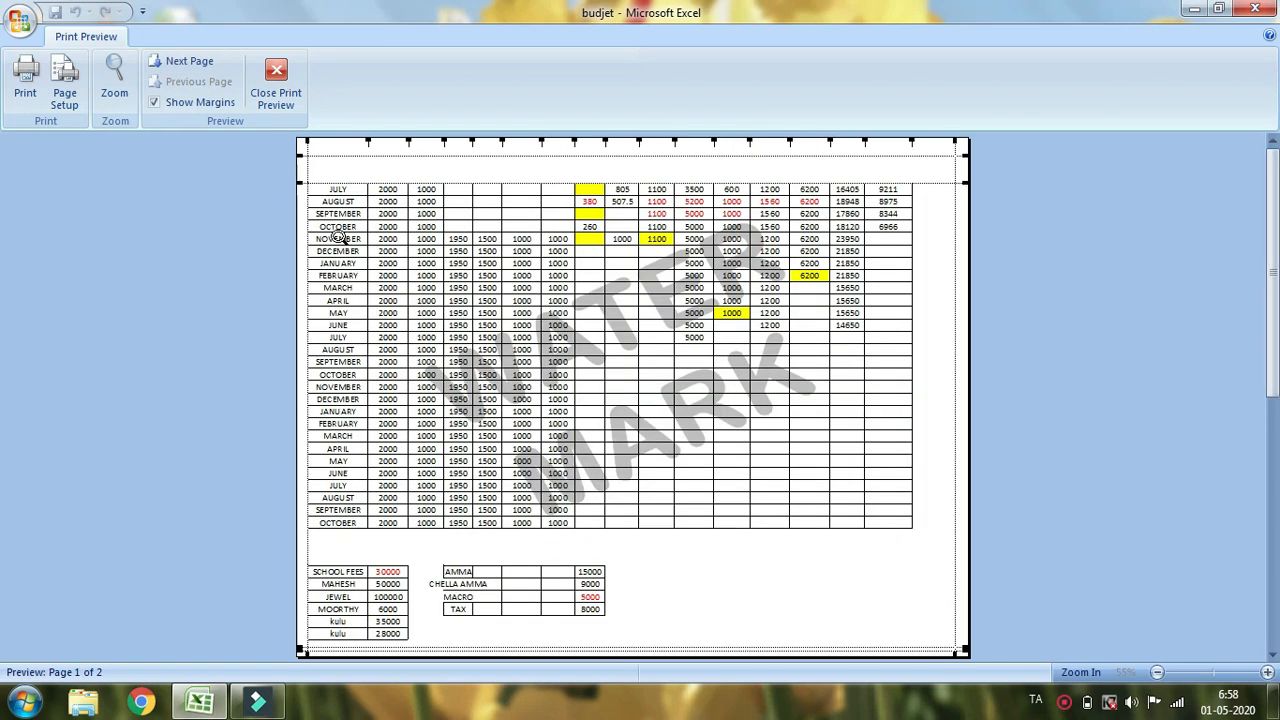
pyautogui.moveTo(319, 156)
pyautogui.mouseDown()
pyautogui.moveTo(320, 142)
pyautogui.moveTo(318, 170)
pyautogui.moveTo(320, 145)
pyautogui.mouseUp()
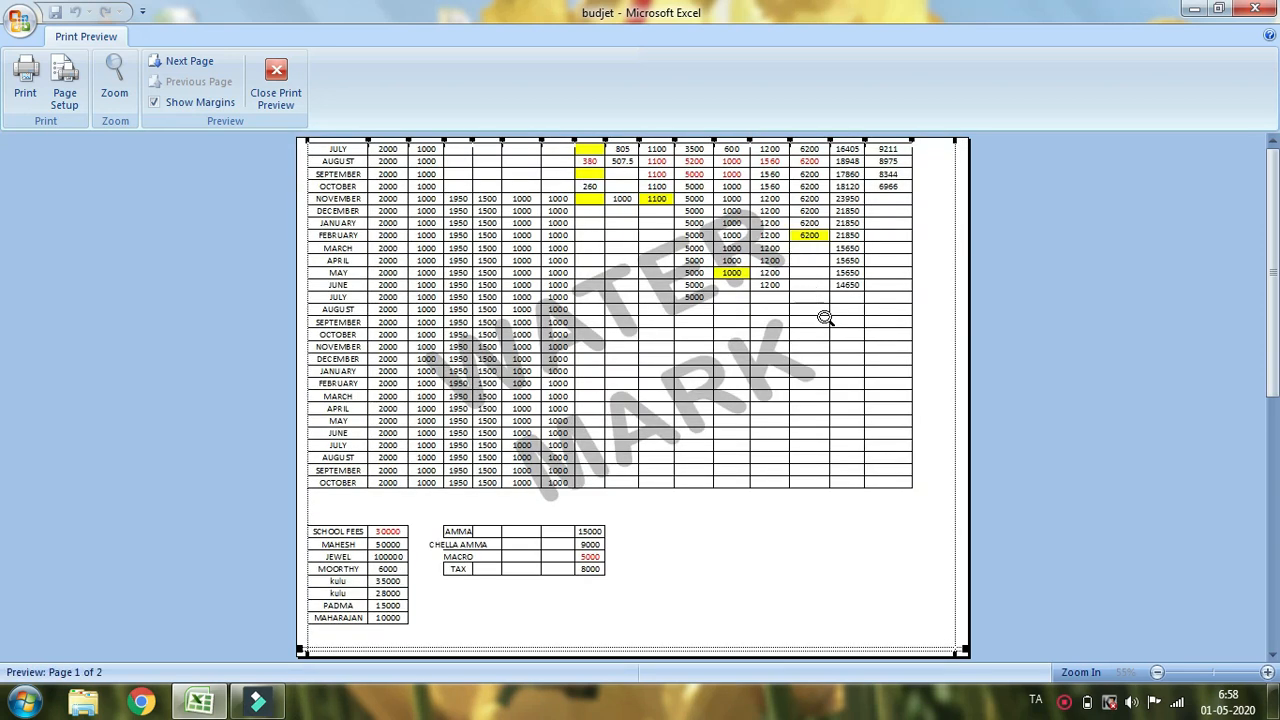
pyautogui.scroll(-1, 852, 563)
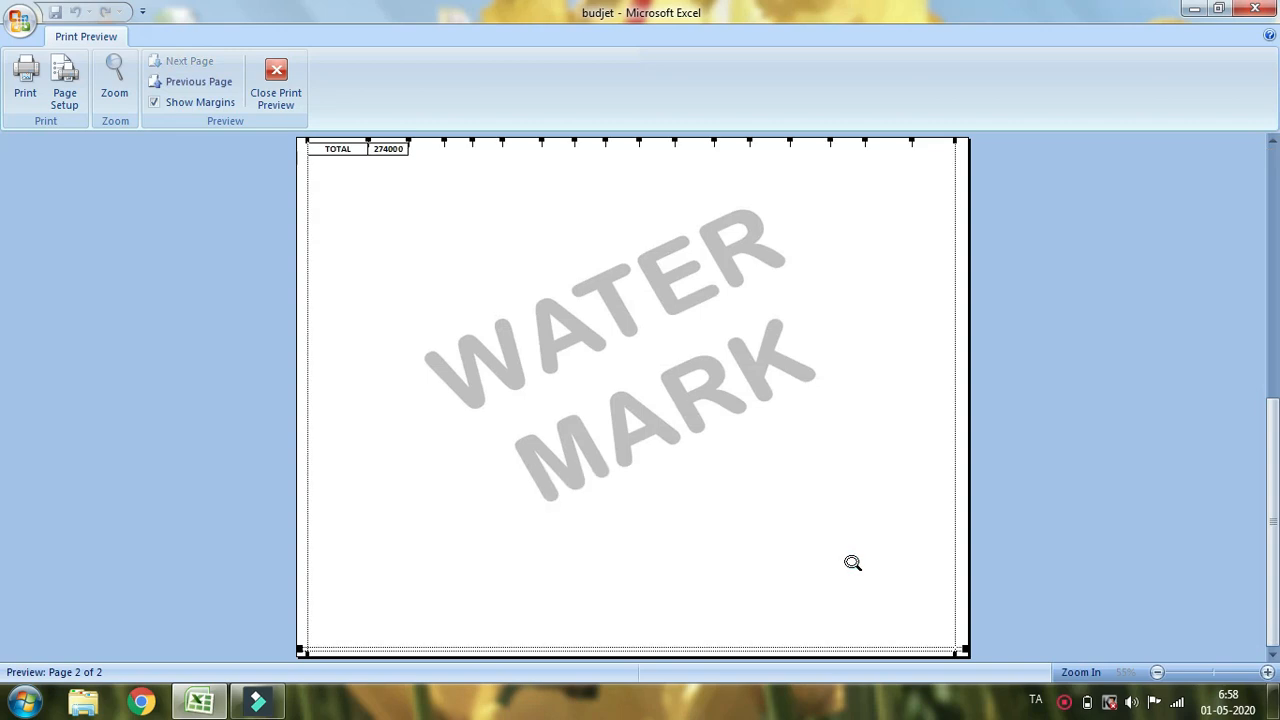
pyautogui.scroll(1, 852, 563)
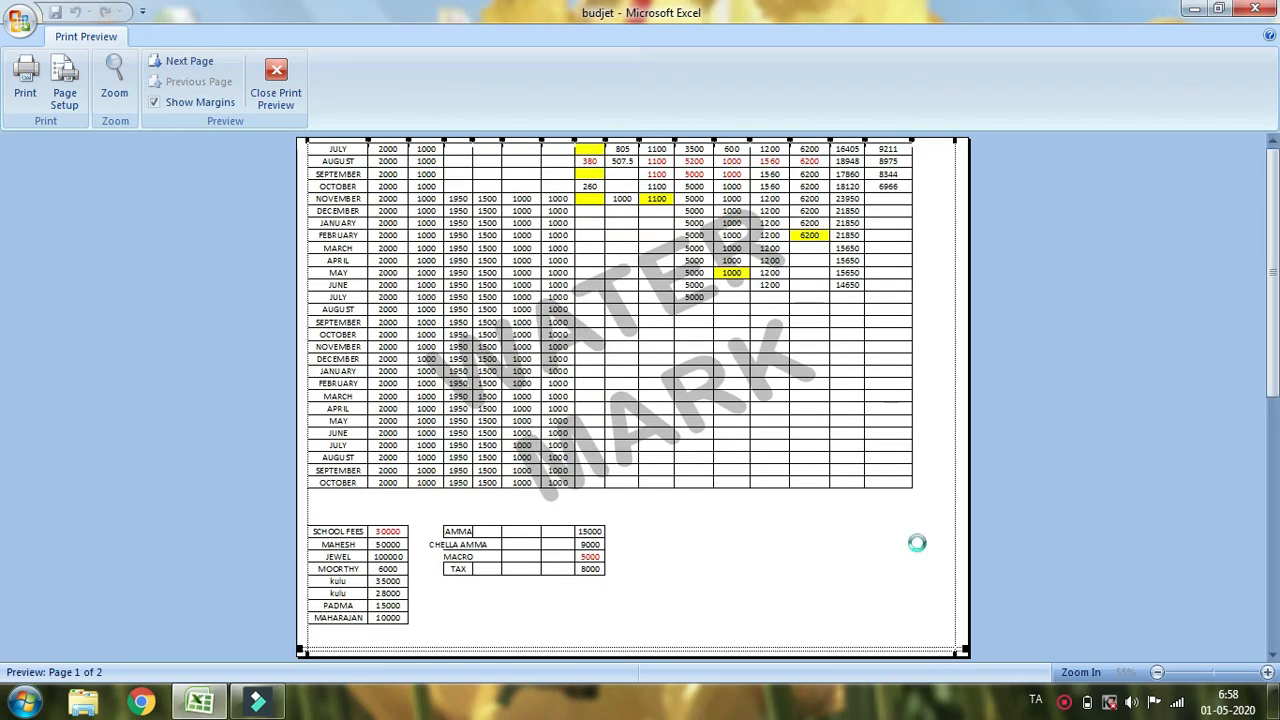
pyautogui.scroll(-1, 909, 543)
pyautogui.scroll(1, 919, 543)
pyautogui.click(276, 80)
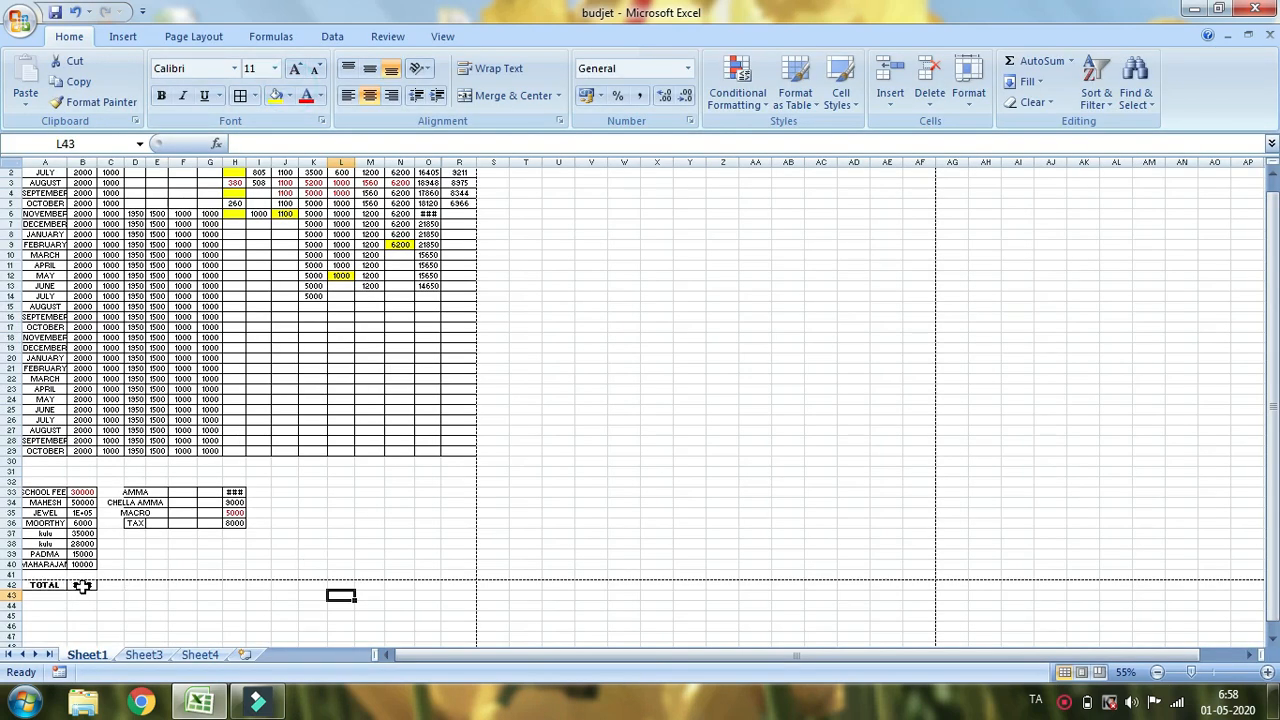
# - Delete empty row 31 between the monthly table and the lists below it
pyautogui.click(12, 471)
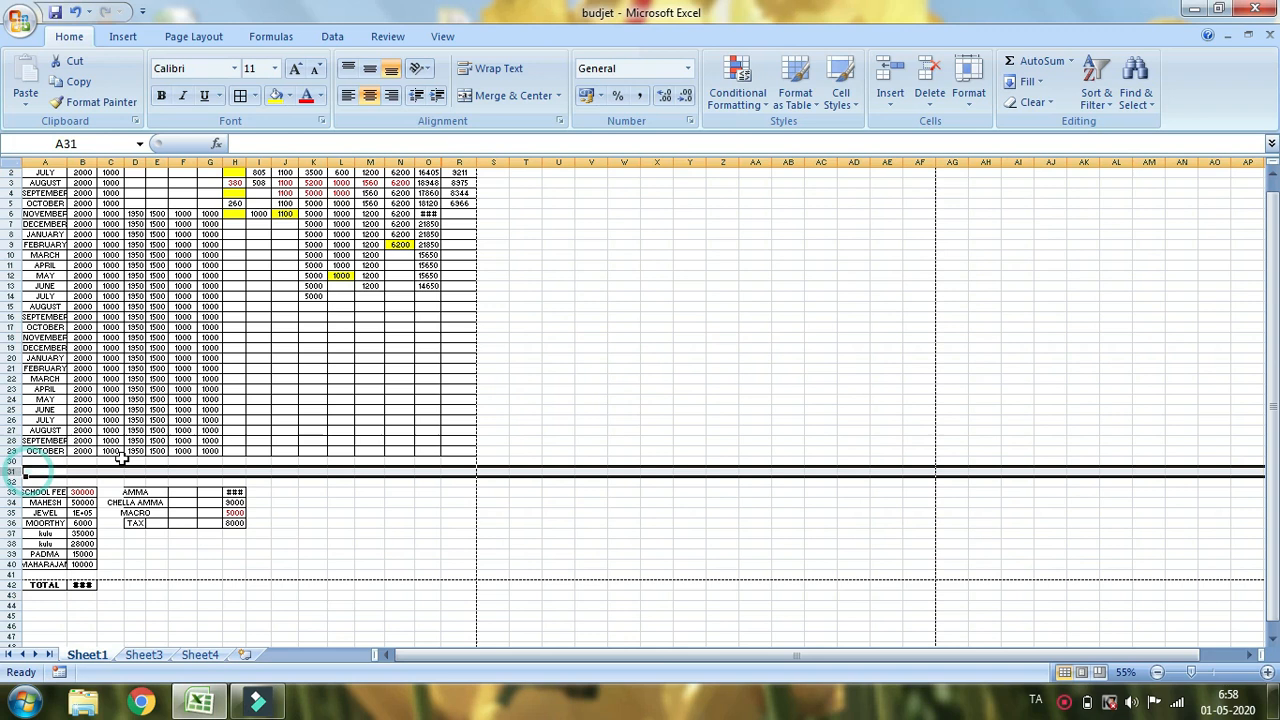
pyautogui.click(903, 75)
pyautogui.click(933, 68)
pyautogui.click(937, 66)
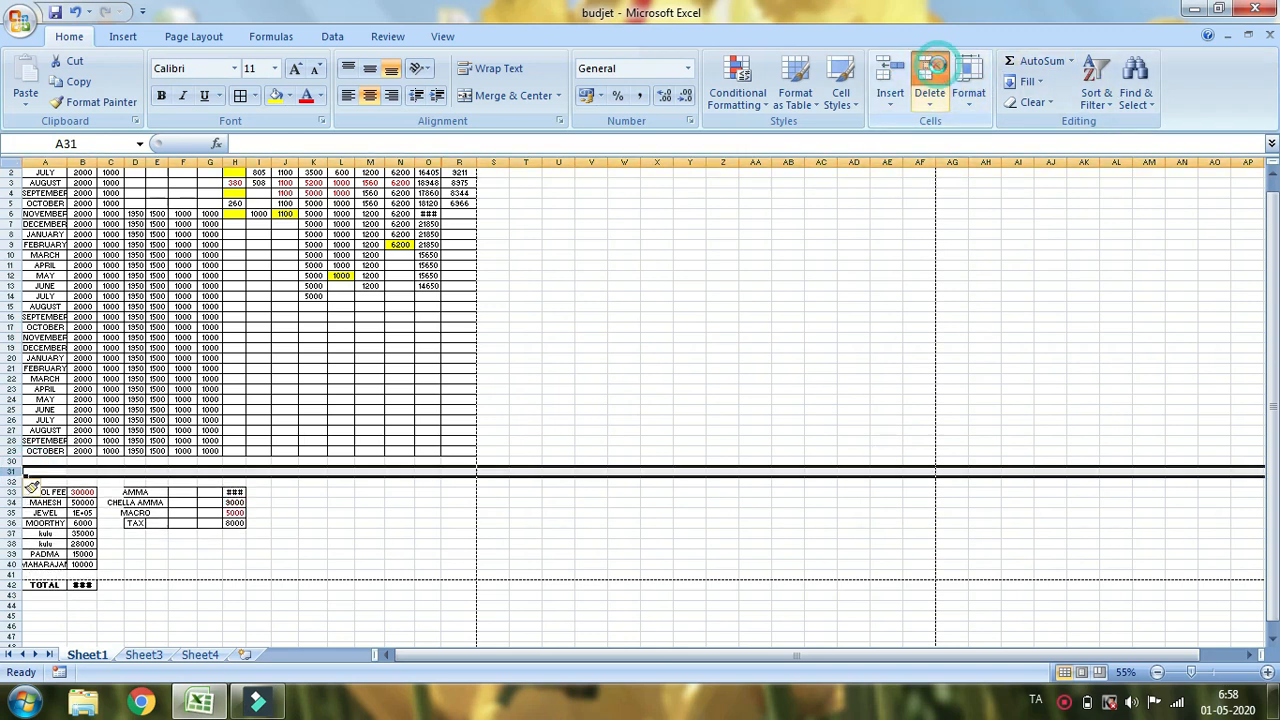
pyautogui.click(818, 492)
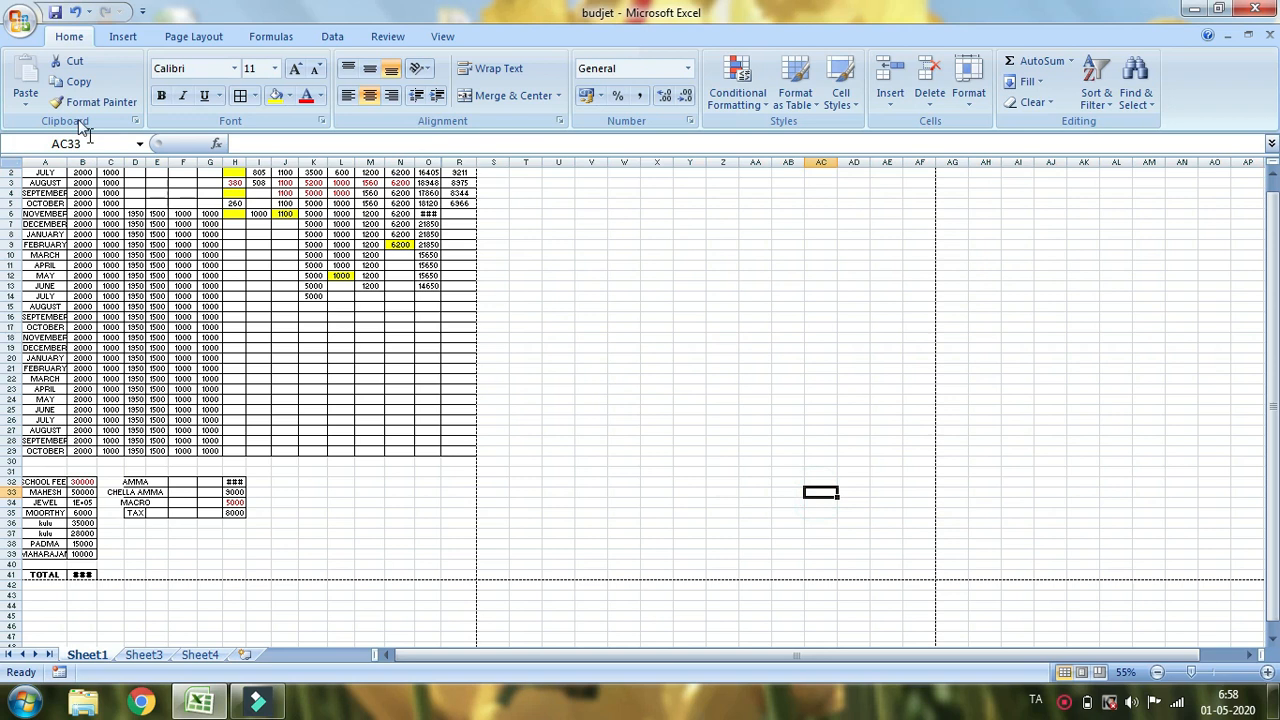
# - Check in Print Preview whether all of Sheet1 fits on a single page, and close the preview
pyautogui.click(22, 22)
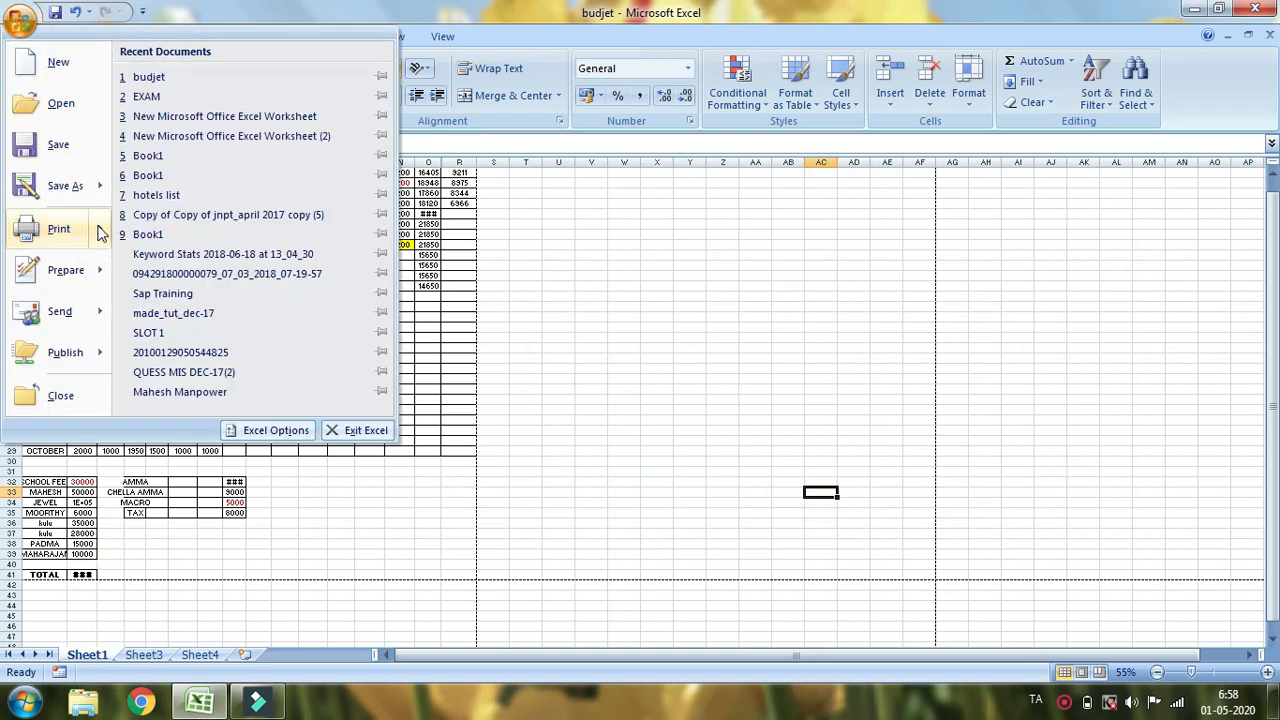
pyautogui.moveTo(100, 233)
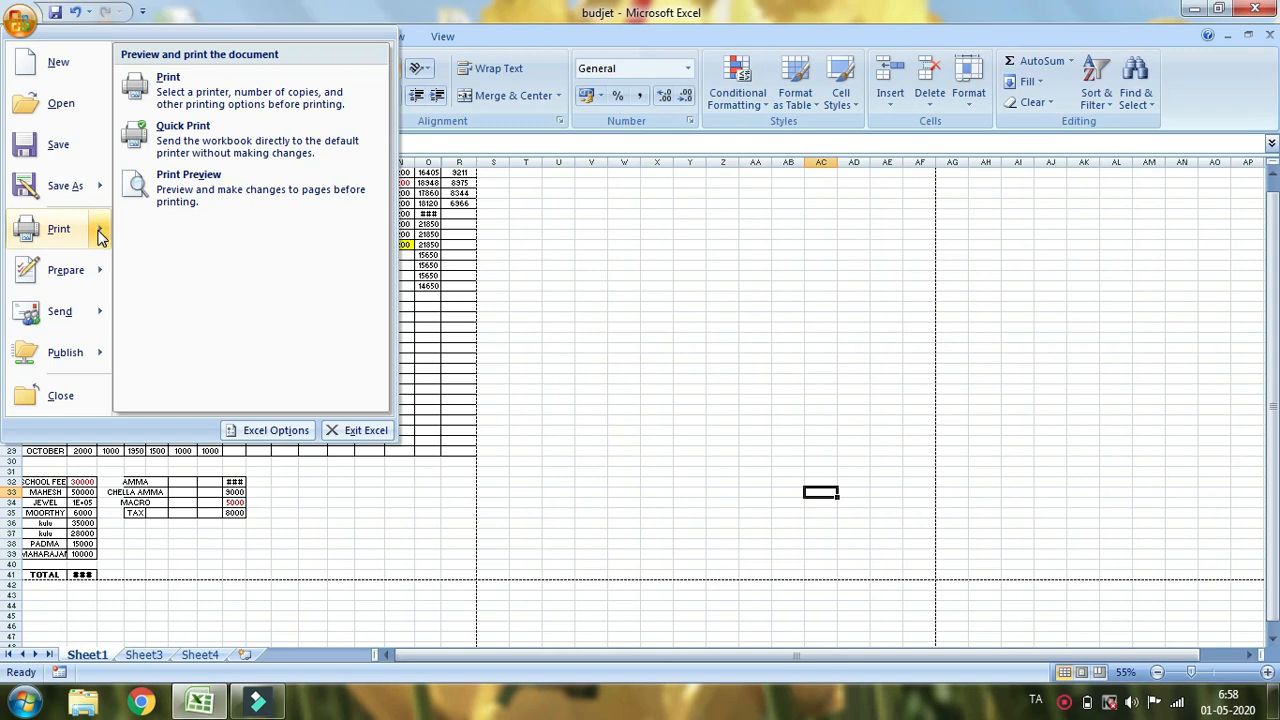
pyautogui.click(175, 182)
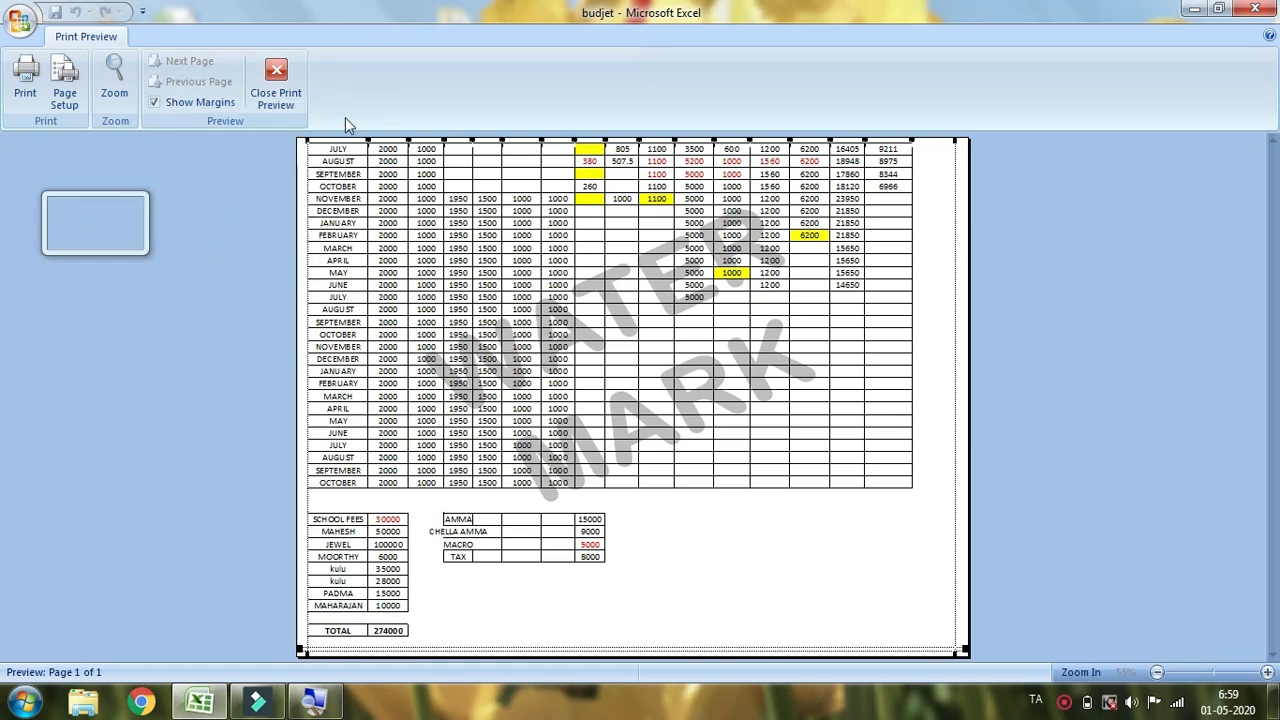
pyautogui.press('super+Escape')
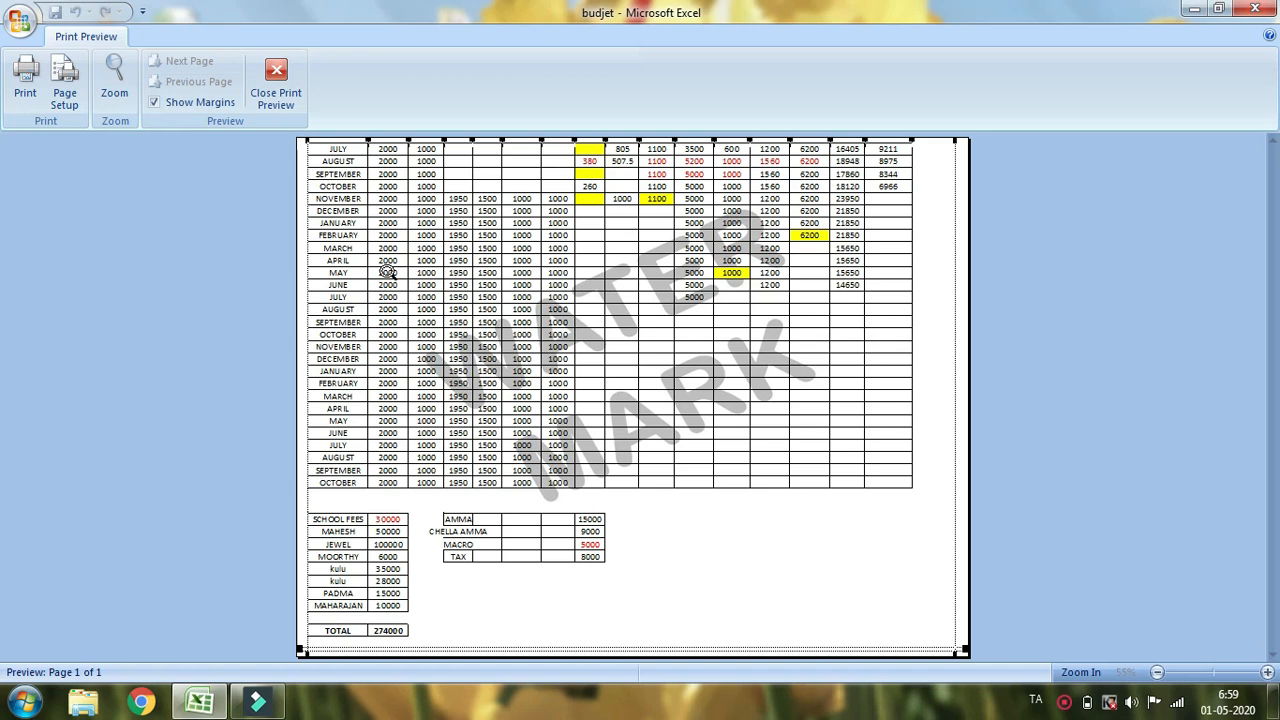
pyautogui.click(288, 106)
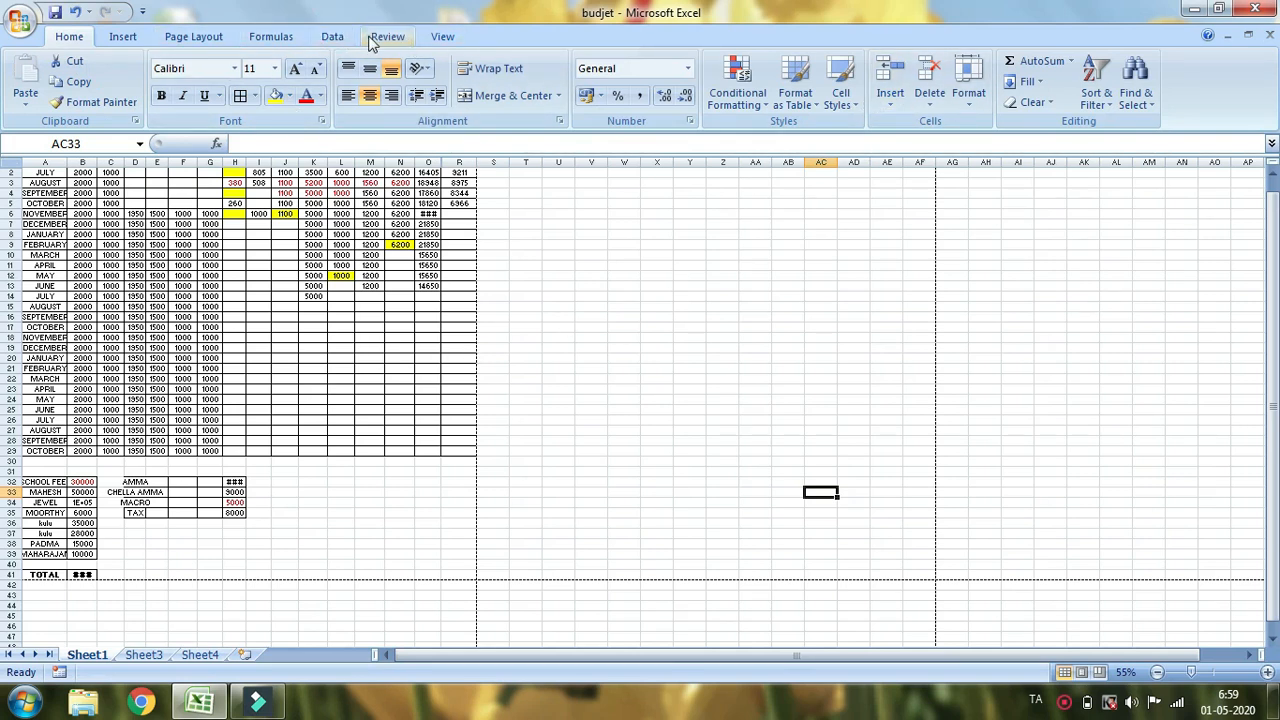
pyautogui.click(442, 36)
pyautogui.click(887, 245)
pyautogui.click(421, 661)
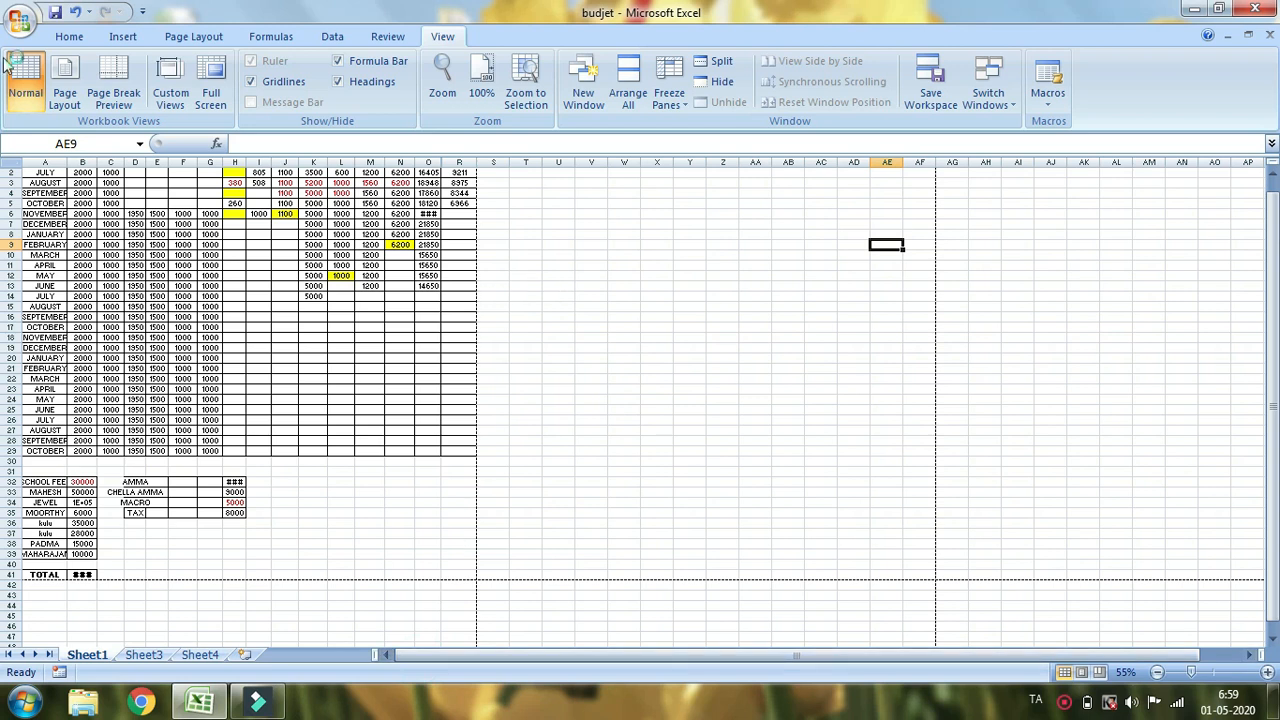
pyautogui.click(477, 660)
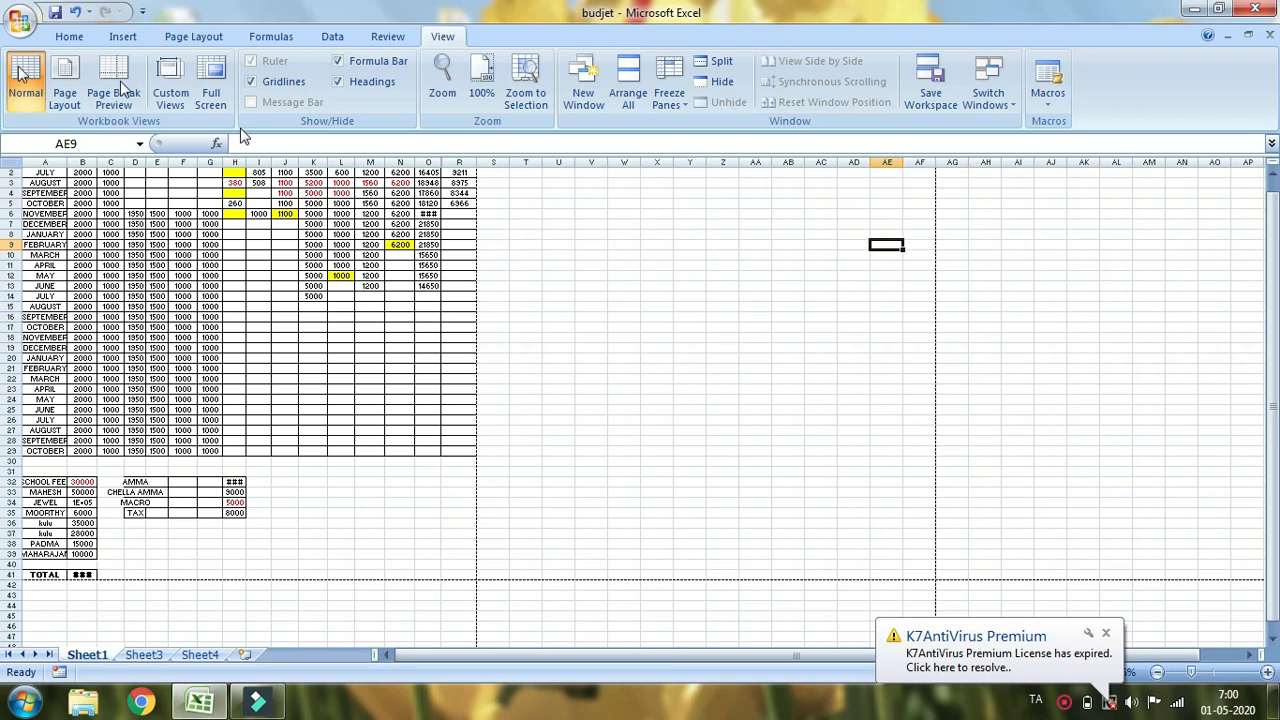
pyautogui.click(19, 20)
pyautogui.click(780, 338)
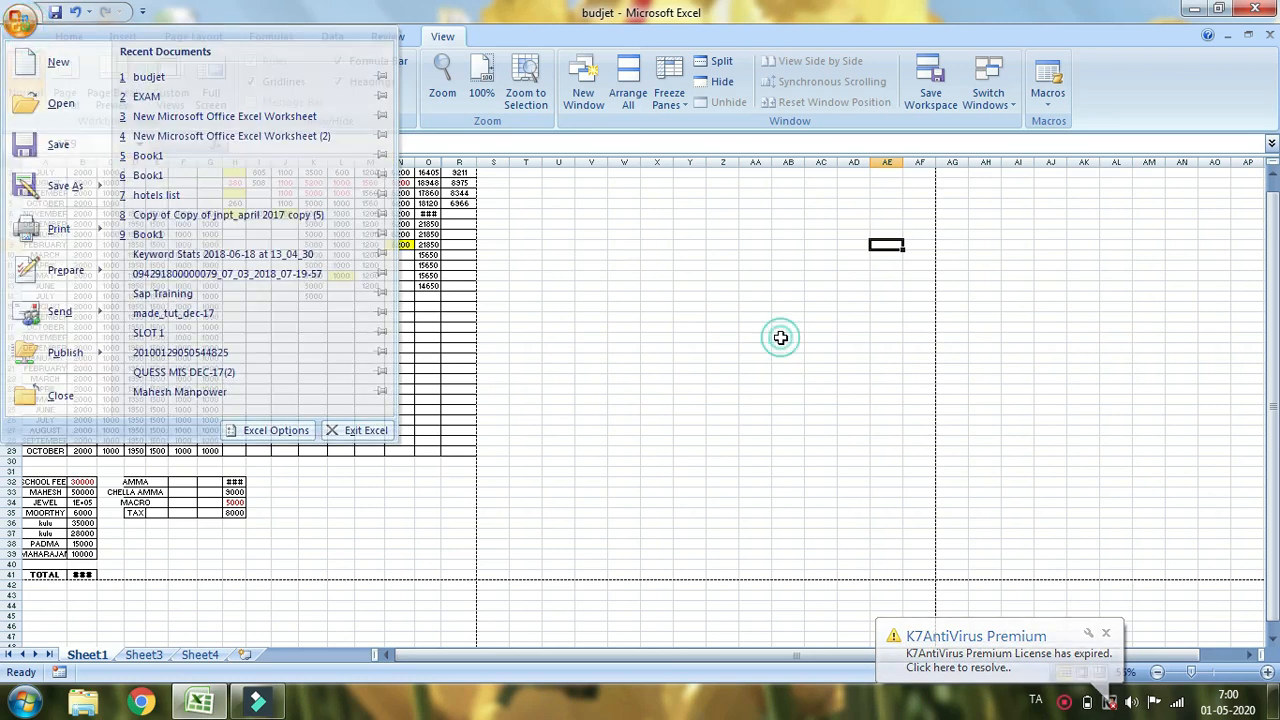
# - Save the budjet workbook under its current name, accepting to continue as a macro-free workbook without the VB project
pyautogui.click(886, 412)
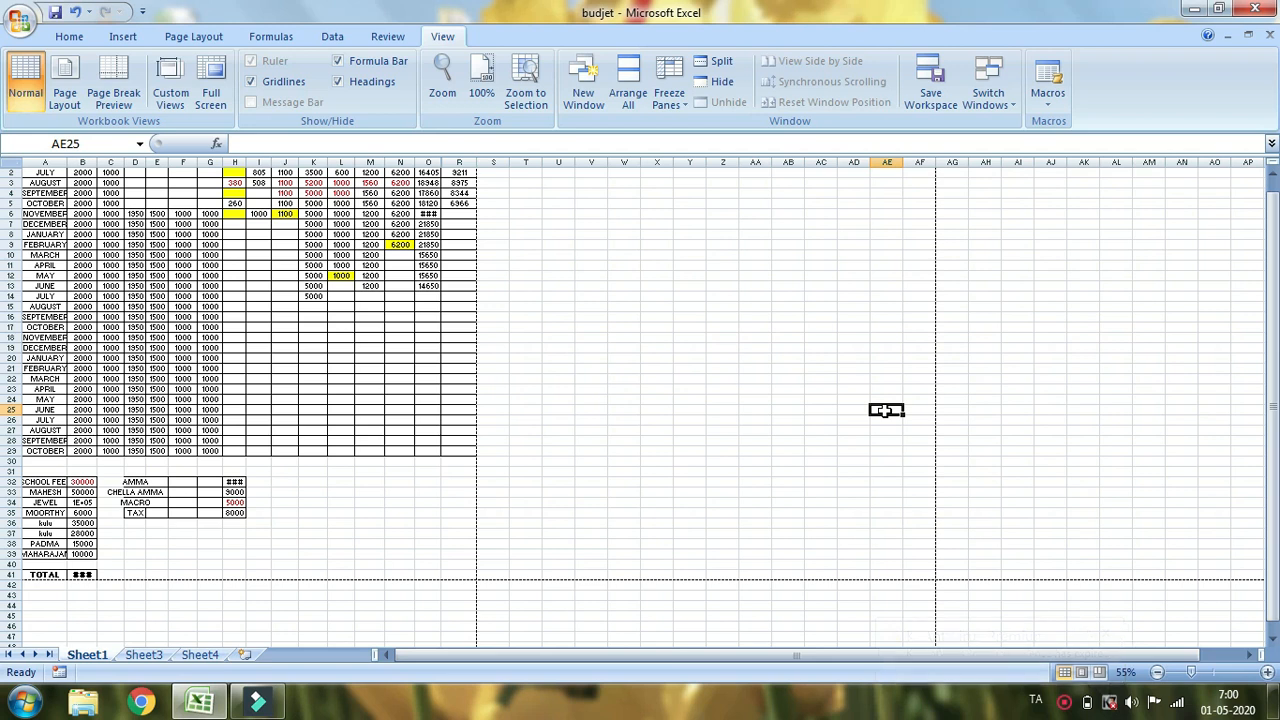
pyautogui.keyDown('ctrl'); pyautogui.scroll(3, 886, 410); pyautogui.keyUp('ctrl')
pyautogui.moveTo(620, 657); pyautogui.dragTo(380, 665)
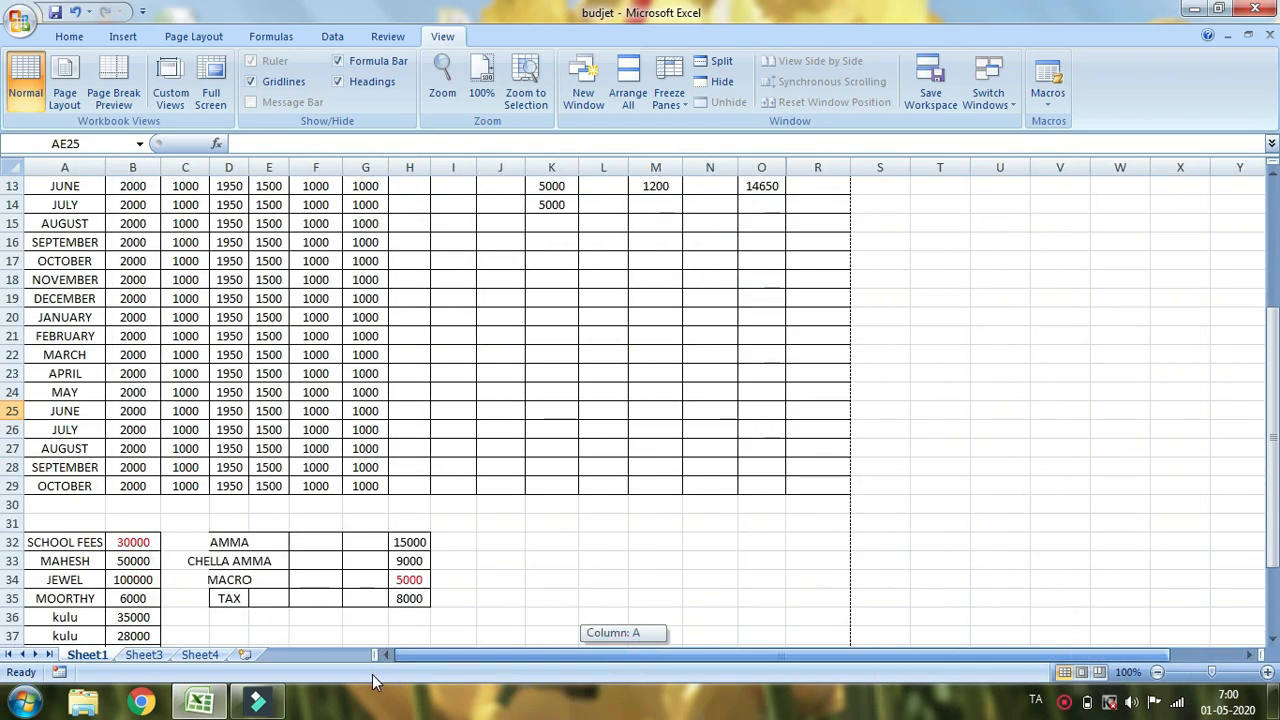
pyautogui.click(20, 20)
pyautogui.moveTo(104, 184)
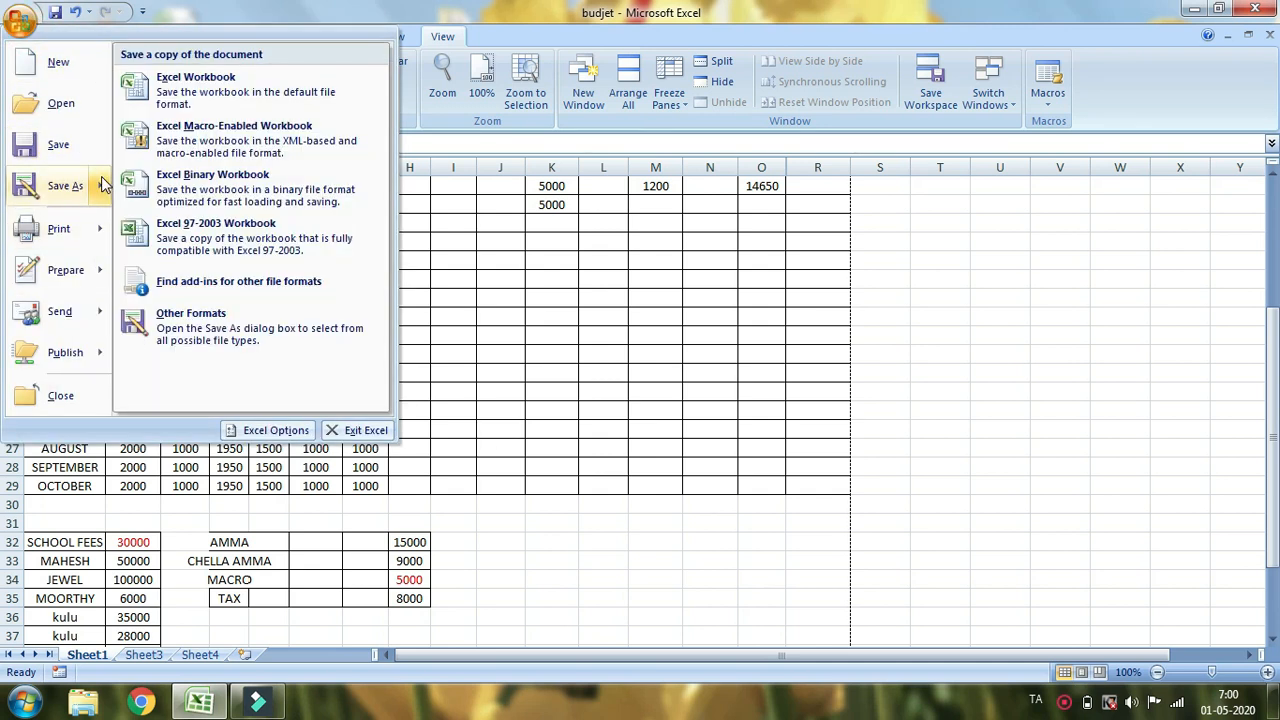
pyautogui.moveTo(105, 189)
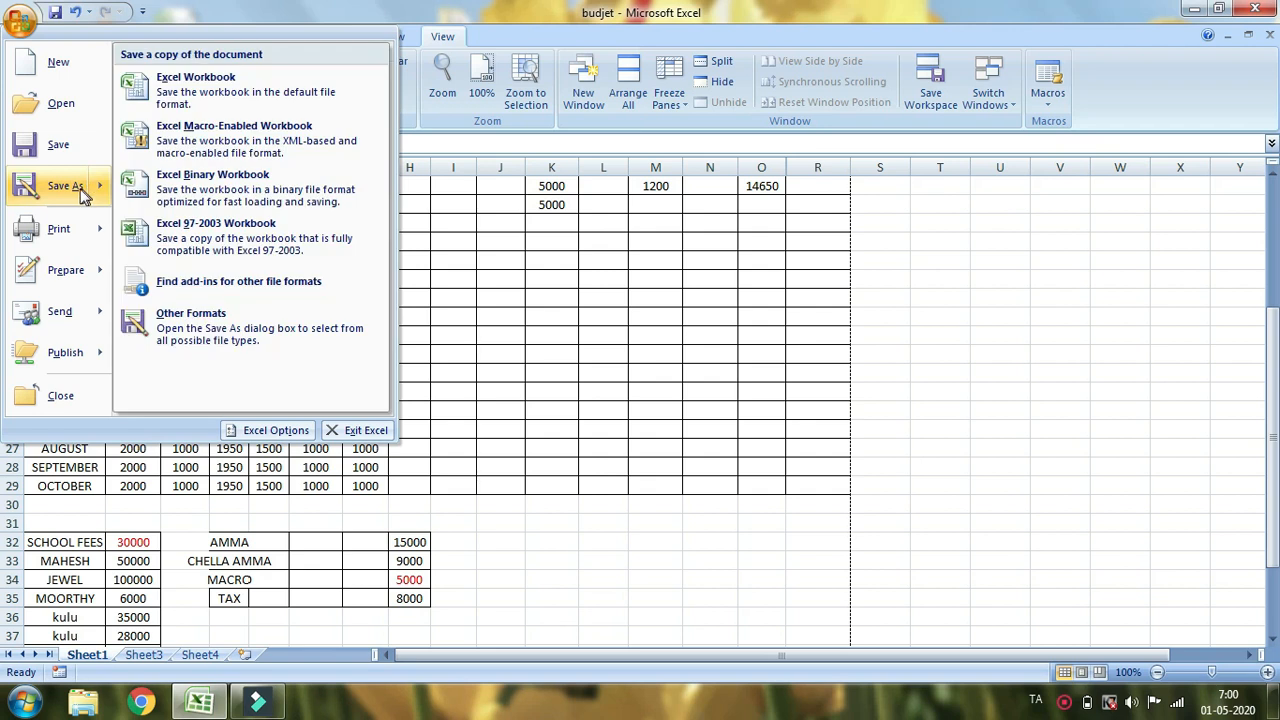
pyautogui.click(62, 155)
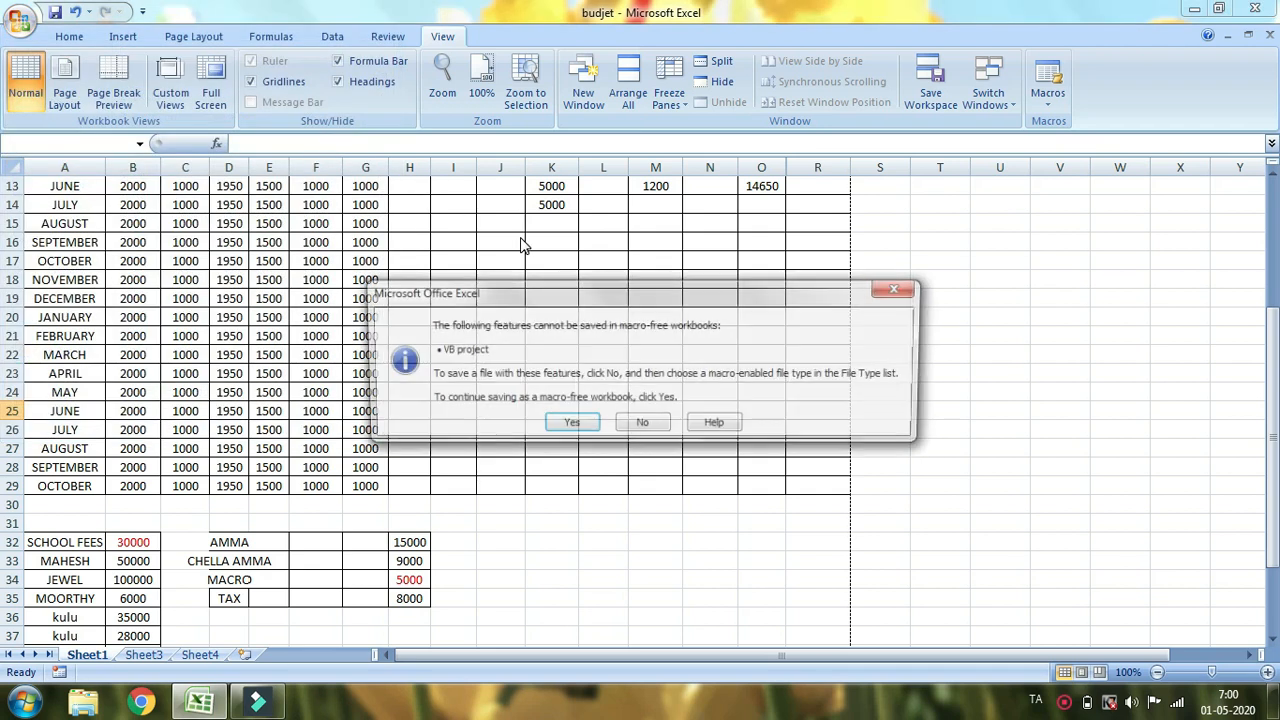
pyautogui.press('Return')
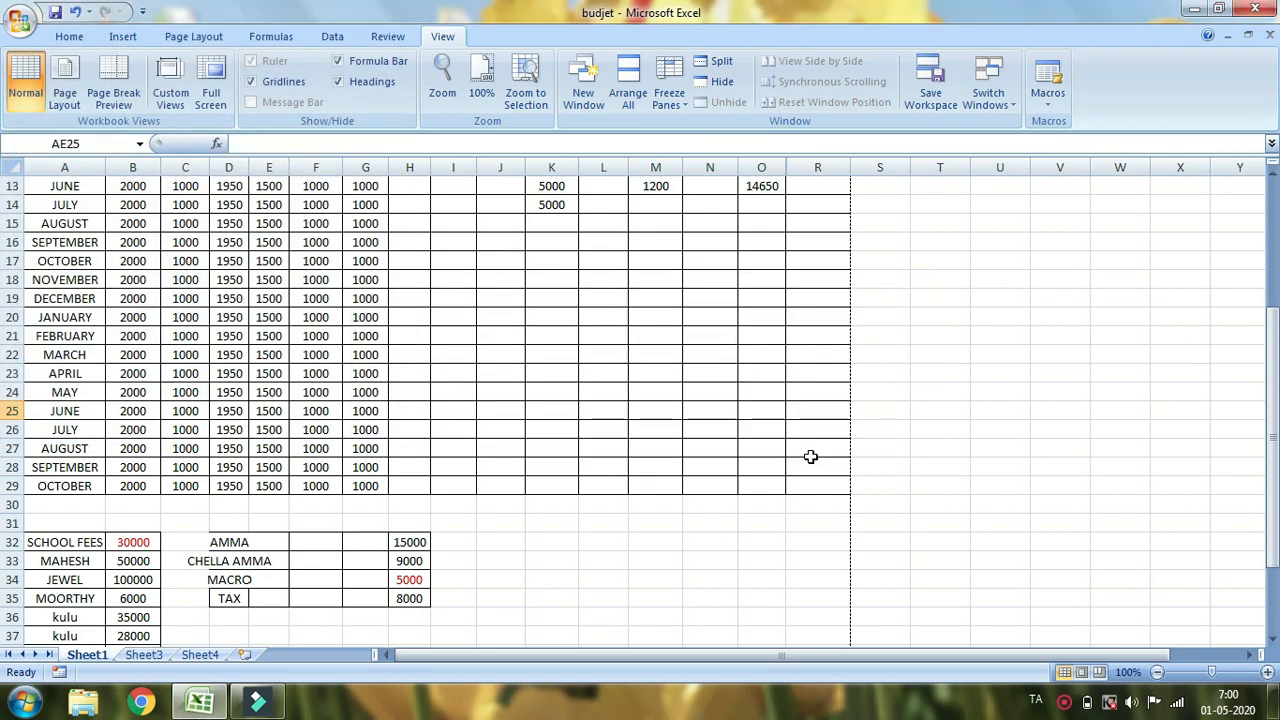